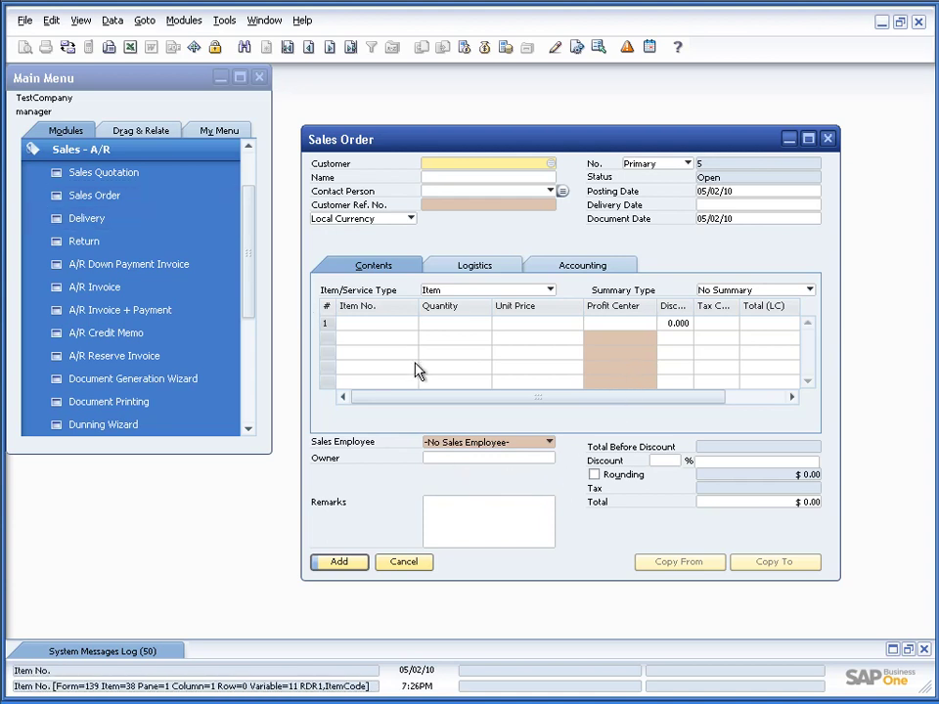
Open the Mandatory Fields configuration from the B1 Usability Package's module configuration in the Administration add-ons
left_click(185, 152)
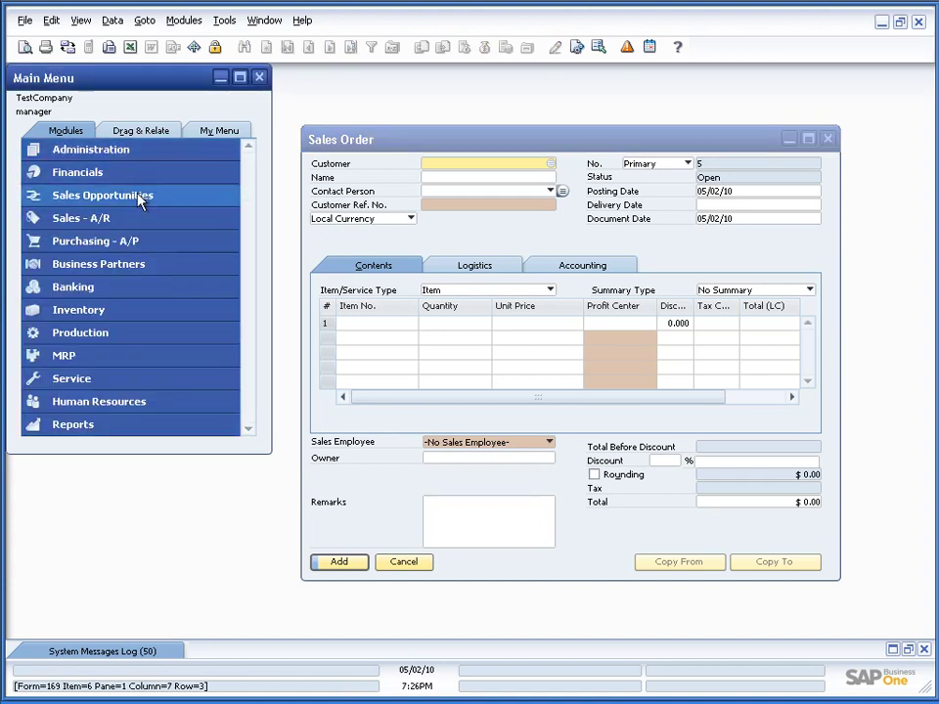
left_click(110, 152)
left_click(94, 356)
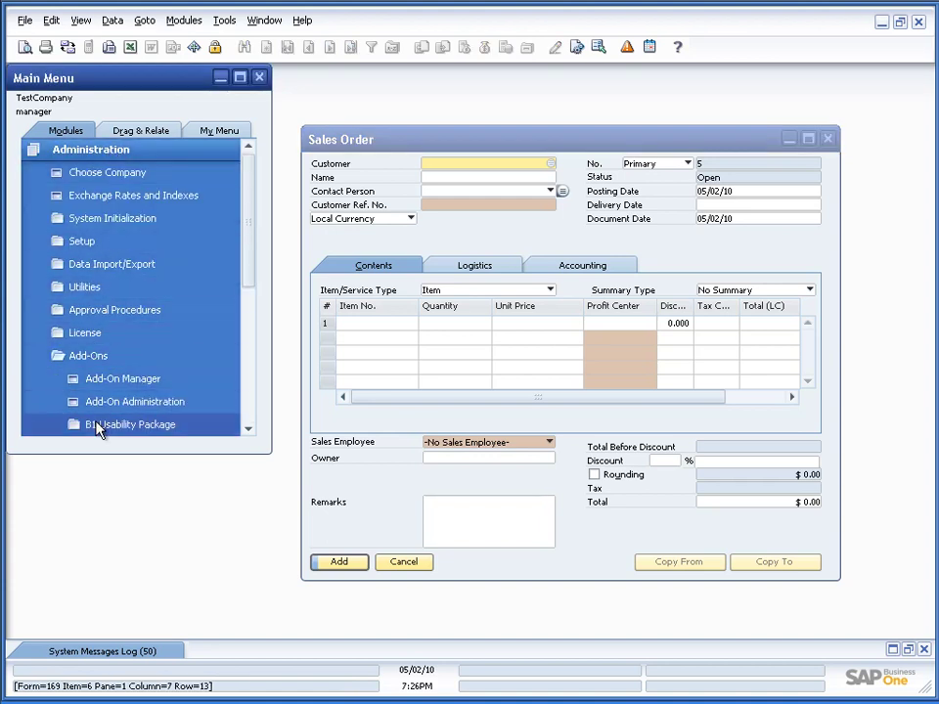
left_click(98, 427)
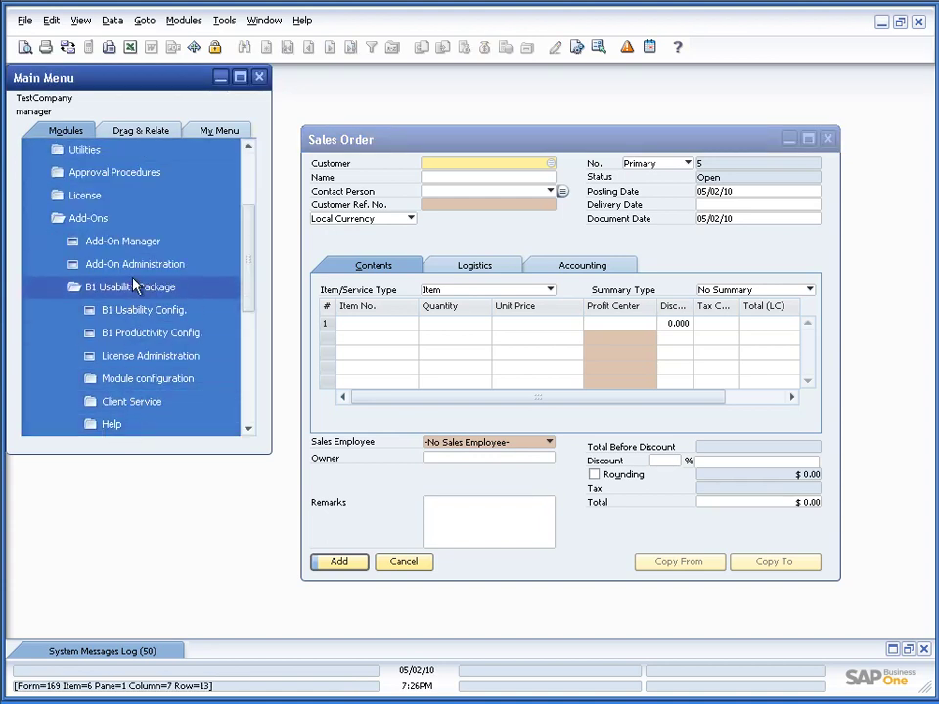
scroll(116, 284, "up", 3)
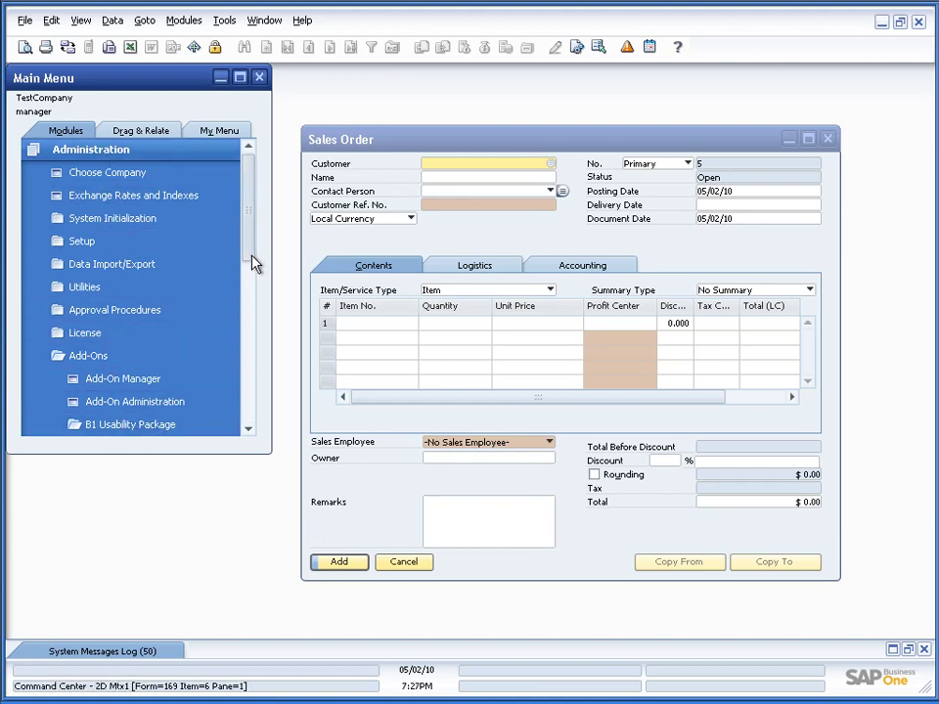
left_click_drag(252, 262, 251, 321)
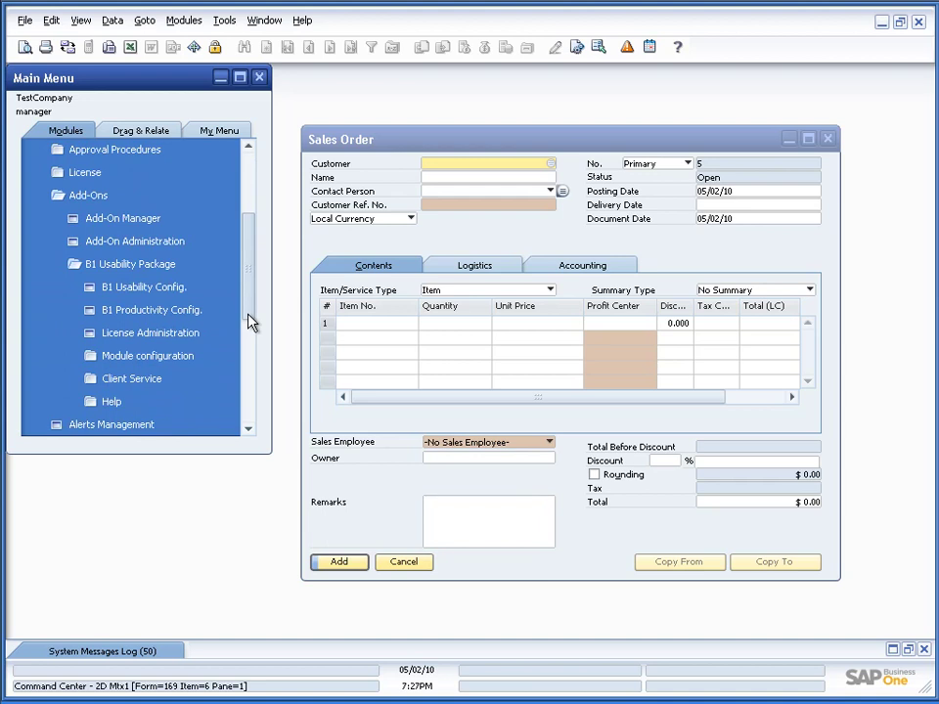
left_click(152, 356)
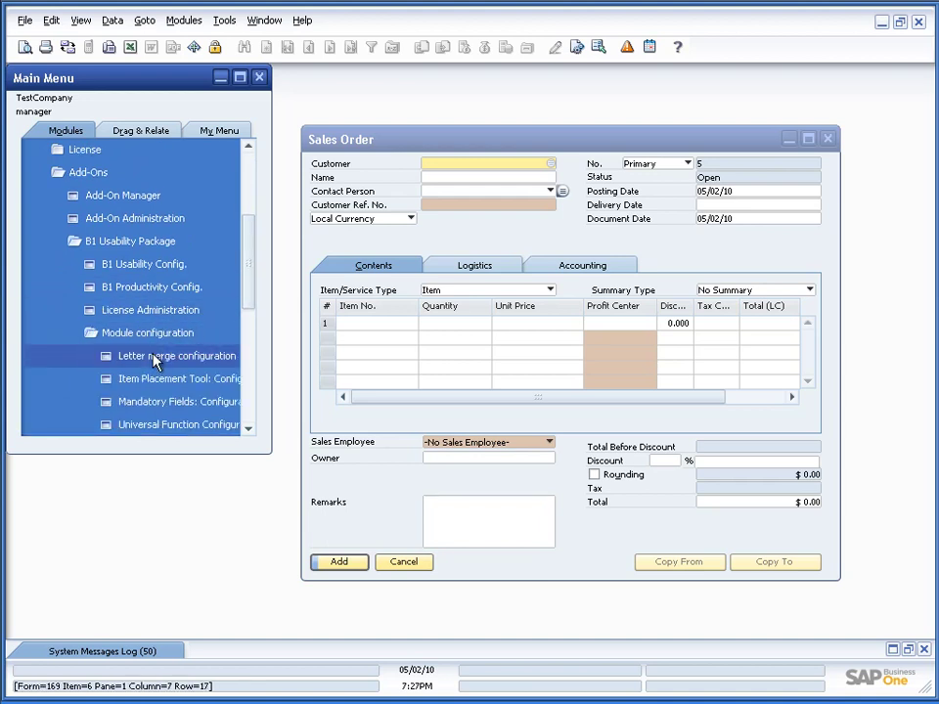
left_click(147, 408)
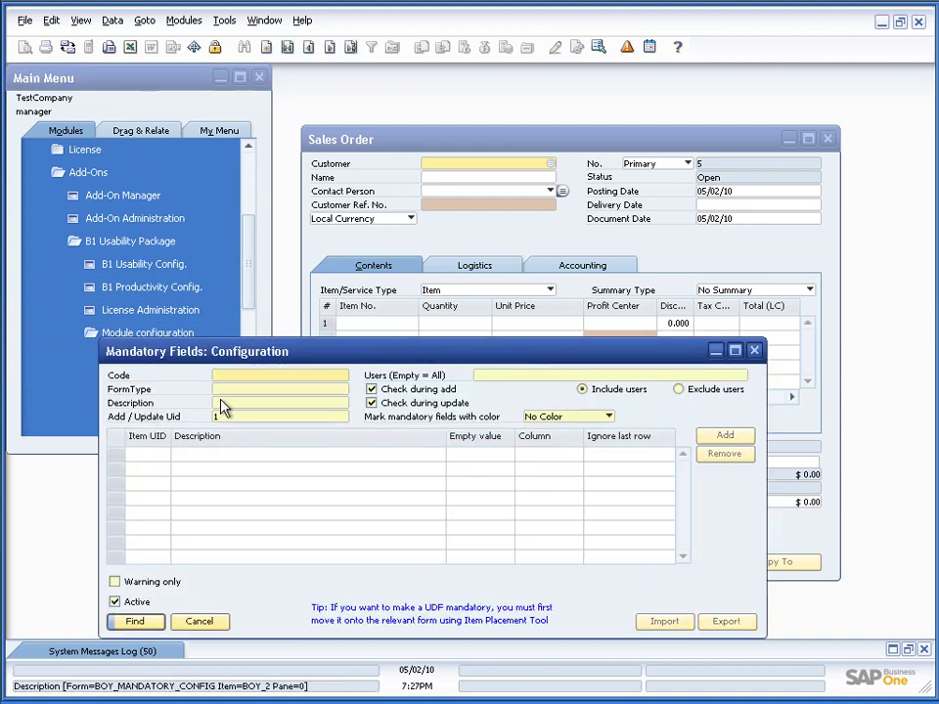
Load the existing MF-001 mandatory fields configuration for the Sales Order form and reposition its window
left_click_drag(261, 361, 340, 185)
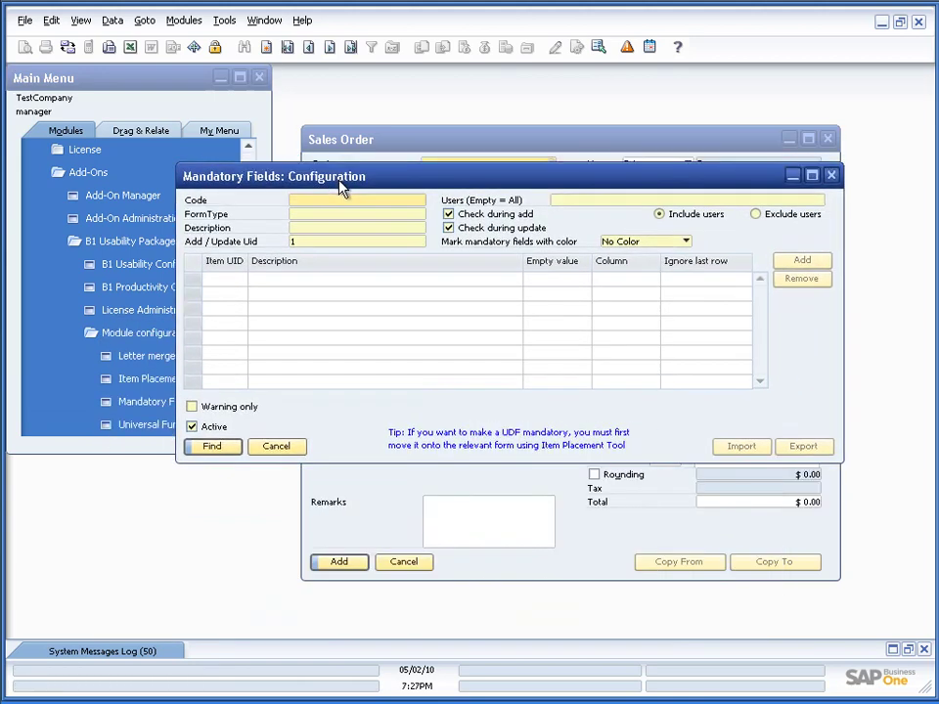
left_click(330, 55)
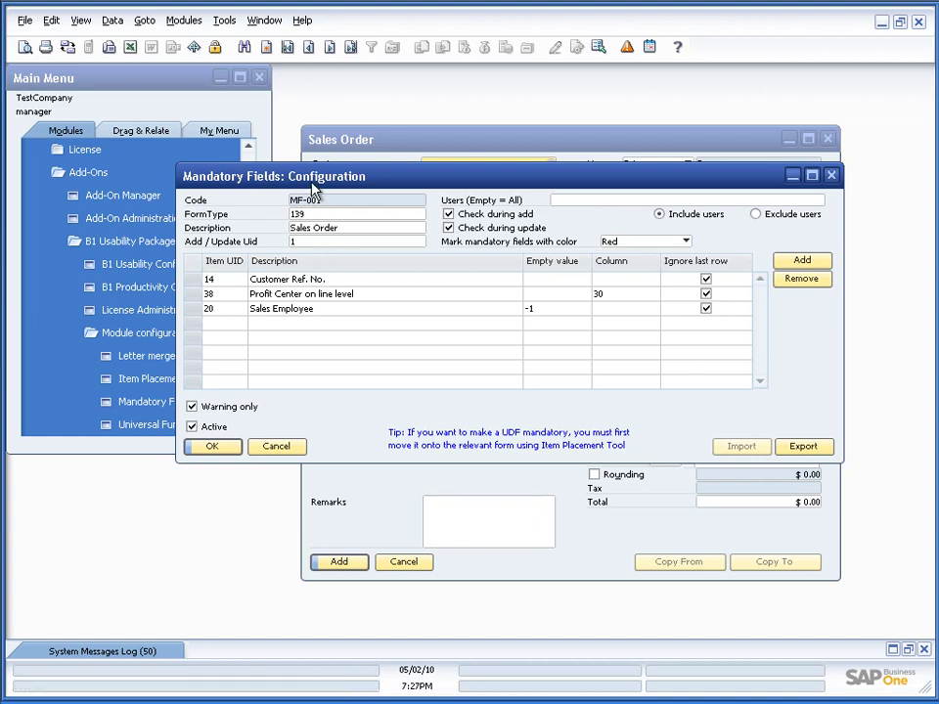
left_click_drag(327, 174, 335, 140)
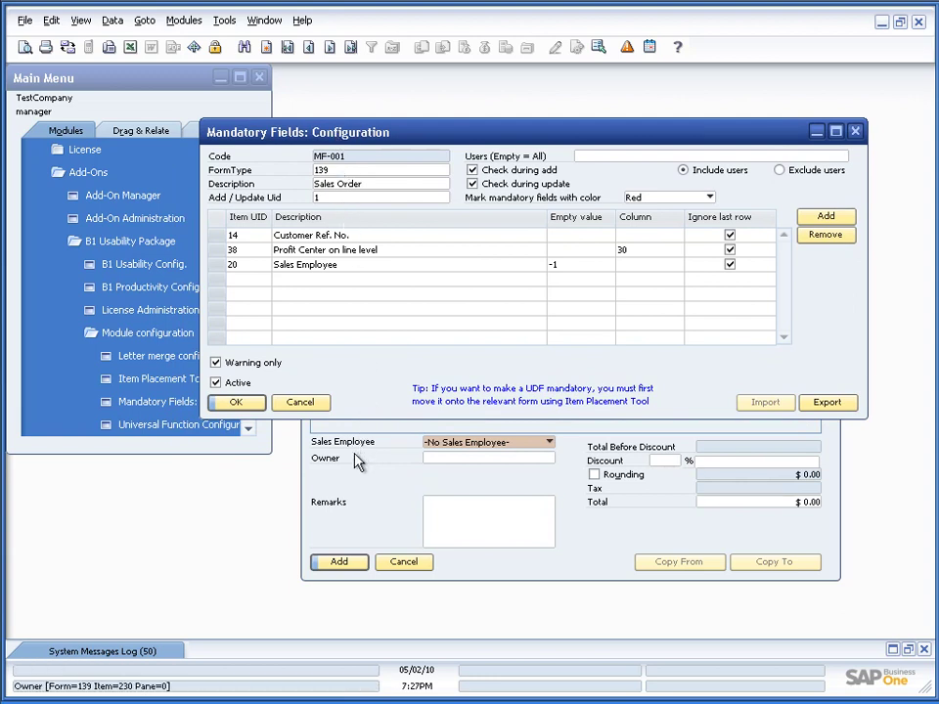
Check the System Information display option and compare the configuration's form type and description with the Sales Order form
left_click(81, 22)
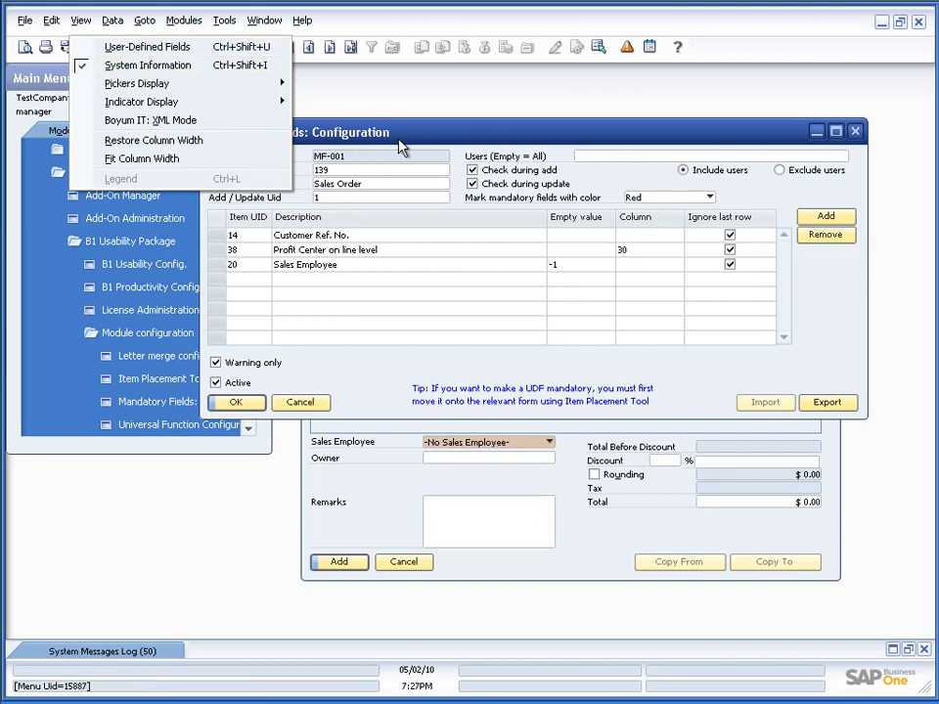
left_click_drag(403, 146, 405, 230)
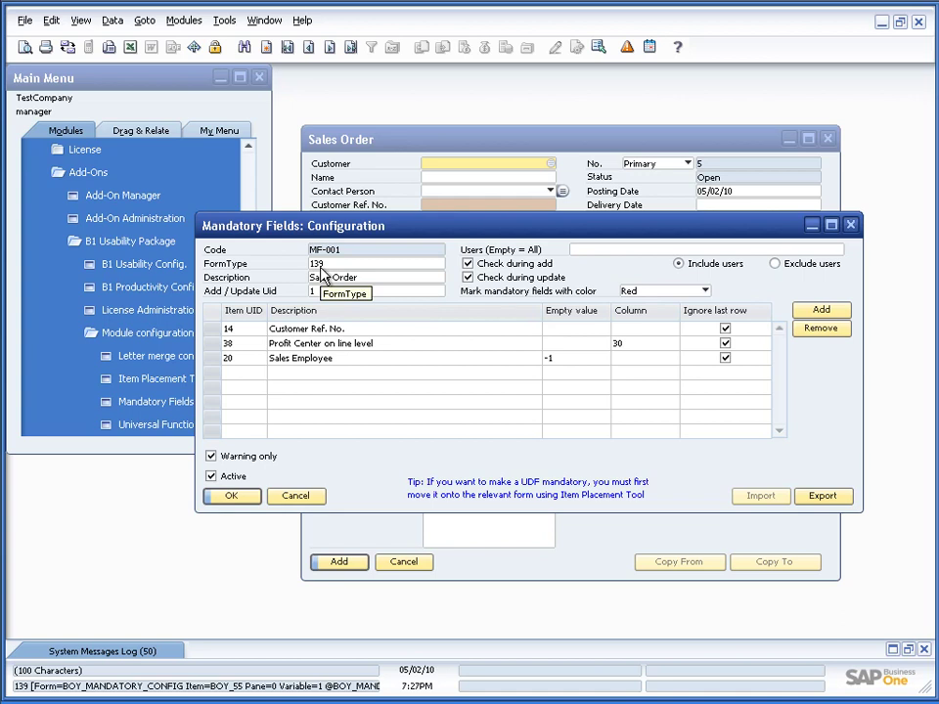
left_click(430, 165)
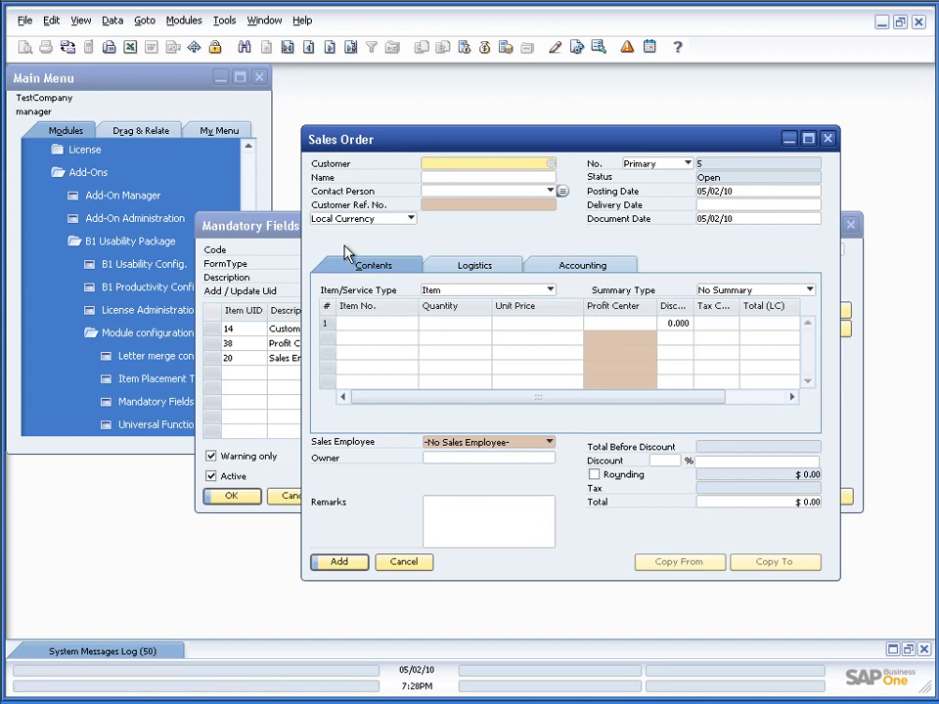
left_click(268, 229)
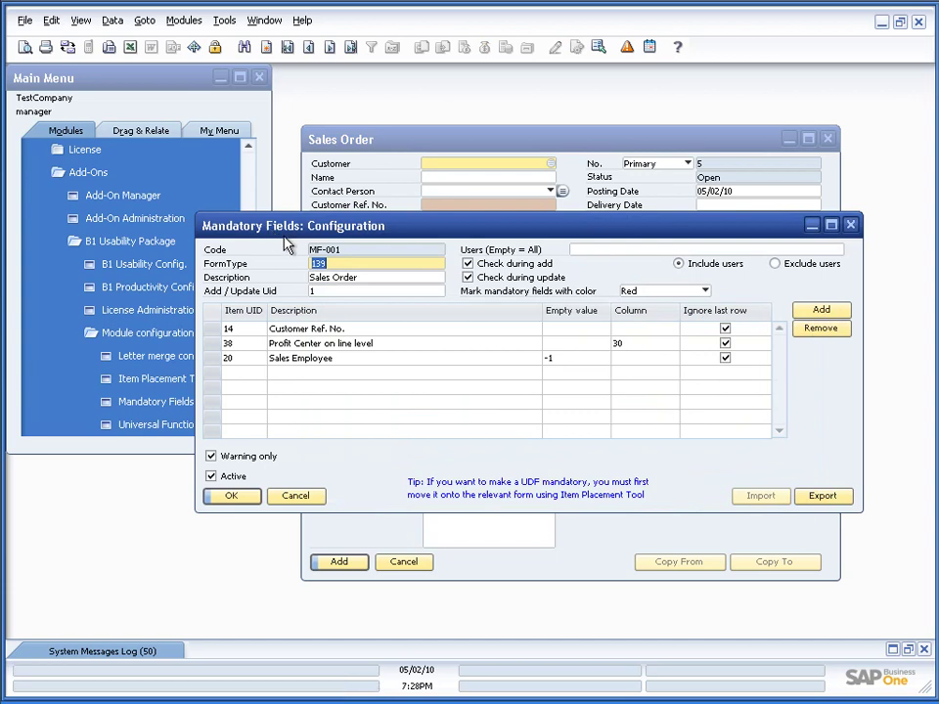
left_click(368, 278)
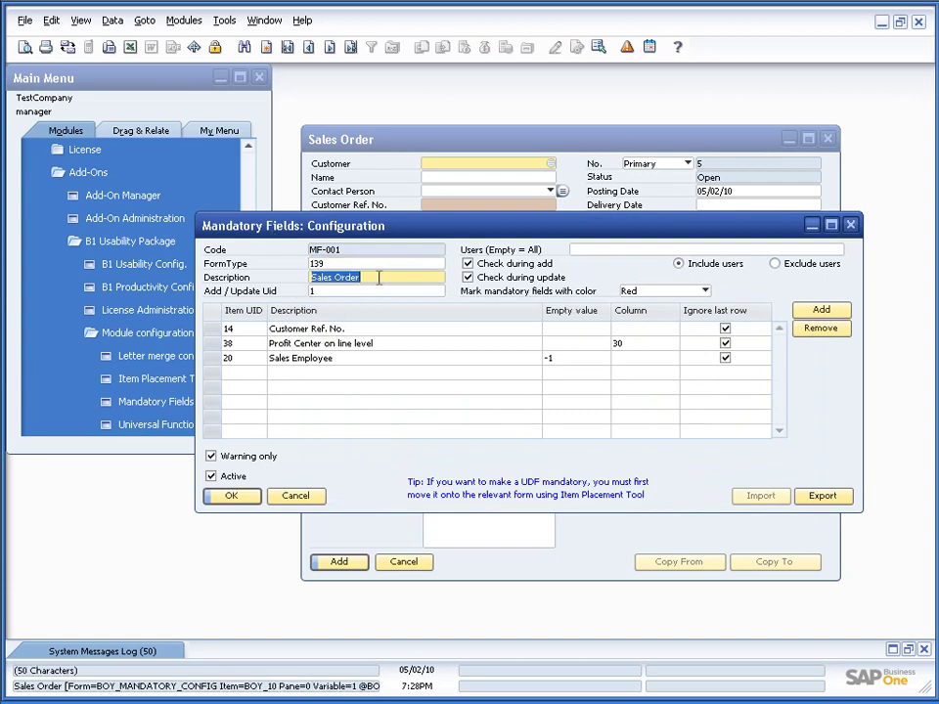
left_click(394, 278)
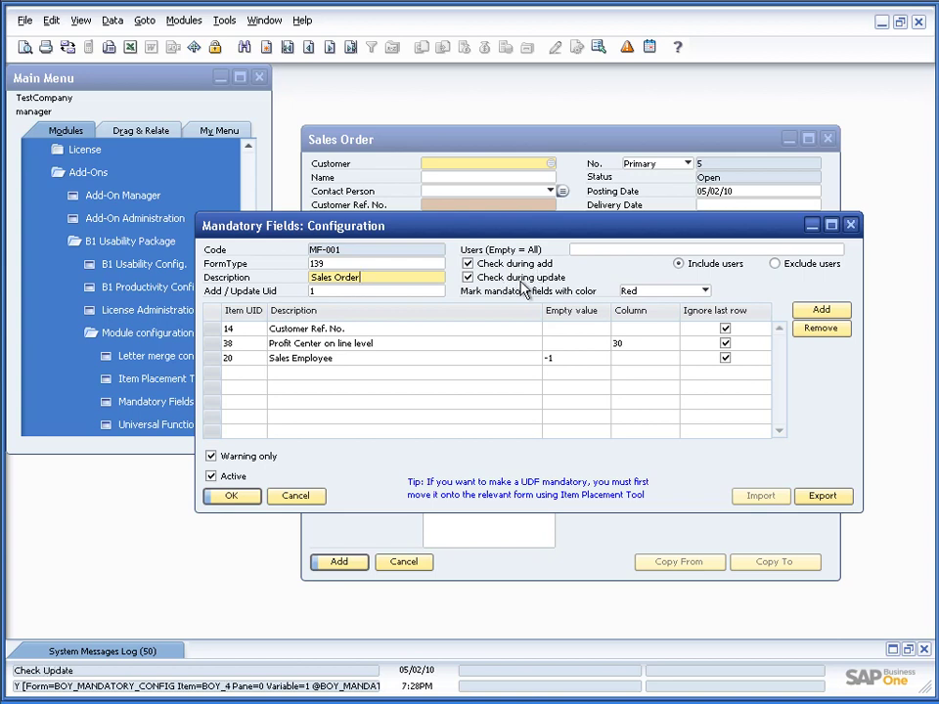
Bring up an existing sales order, clear its Customer Ref. No. and try to update it, declining to continue without the value
left_click(389, 168)
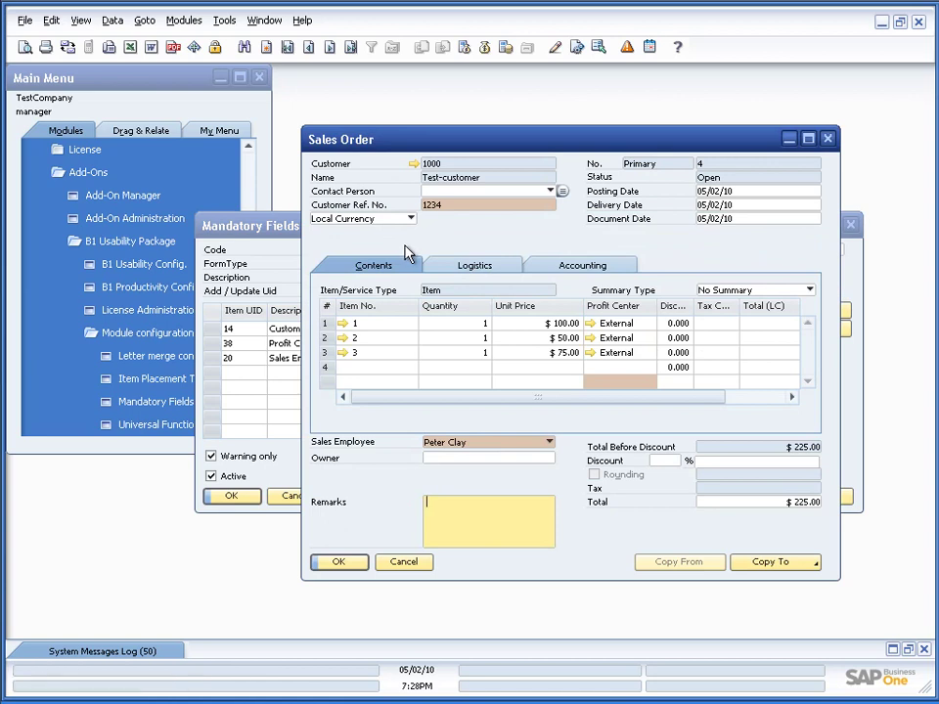
left_click(442, 206)
double_click(442, 206)
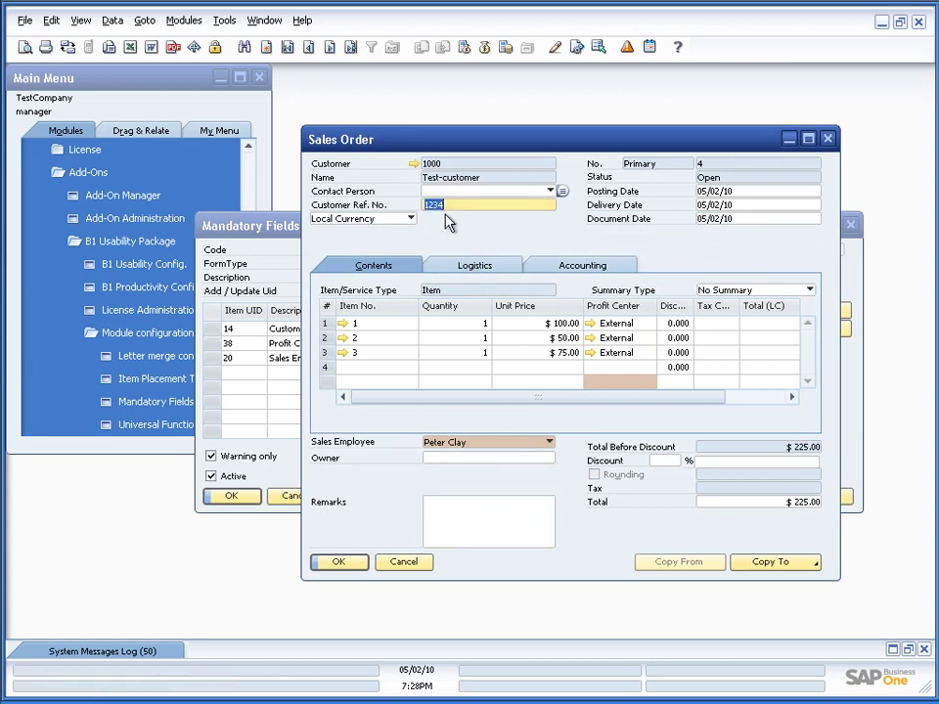
key("BackSpace")
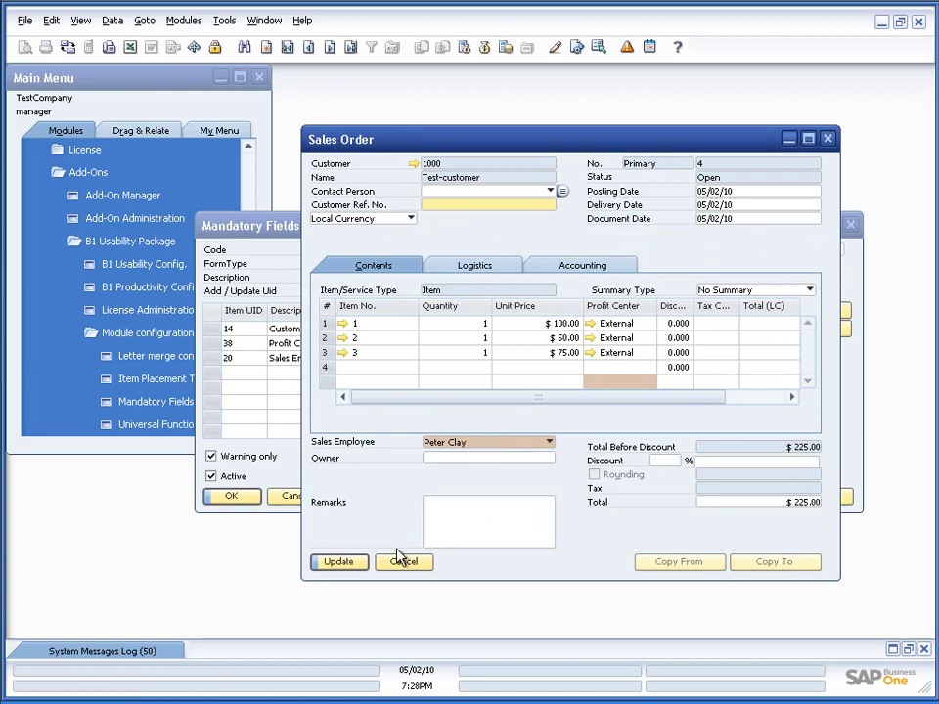
left_click(344, 563)
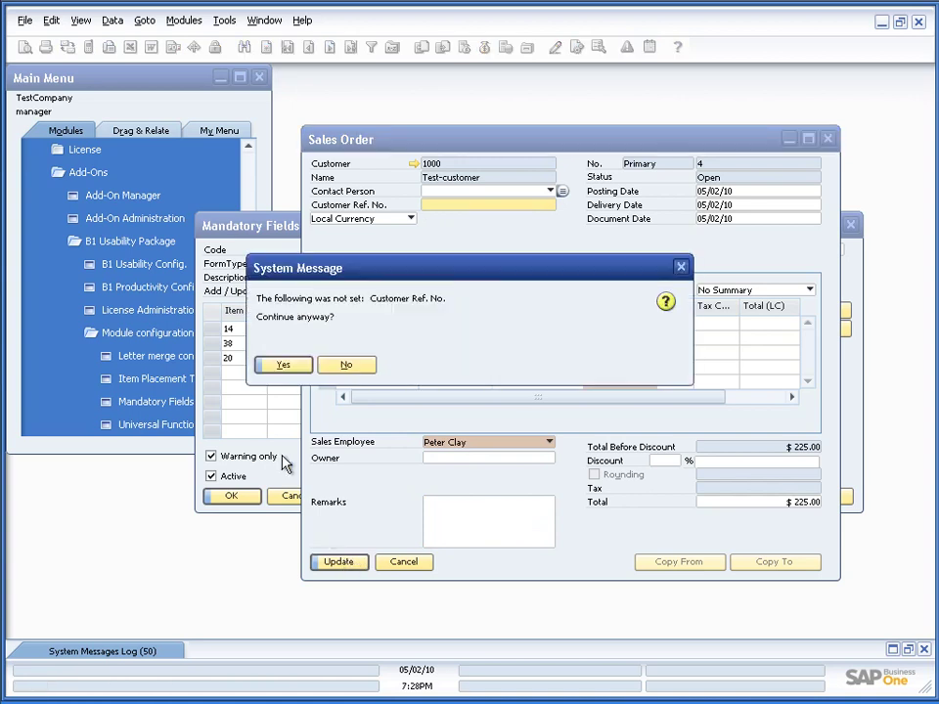
left_click(350, 364)
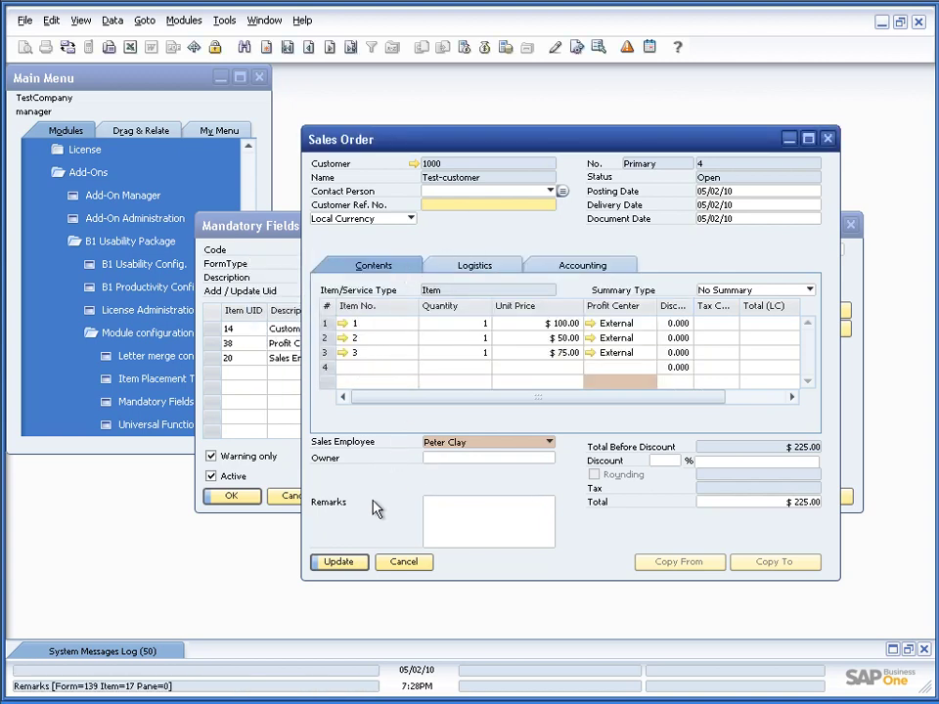
Turn off Warning only in the MF-001 configuration, save it, and try to update the sales order again
left_click(244, 457)
left_click(231, 494)
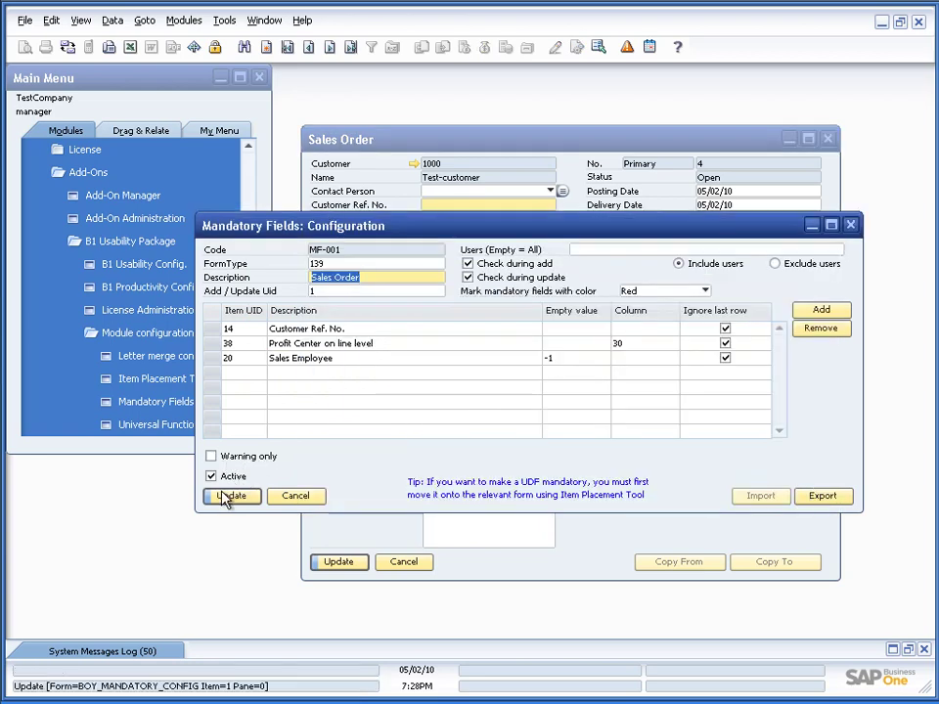
left_click(479, 548)
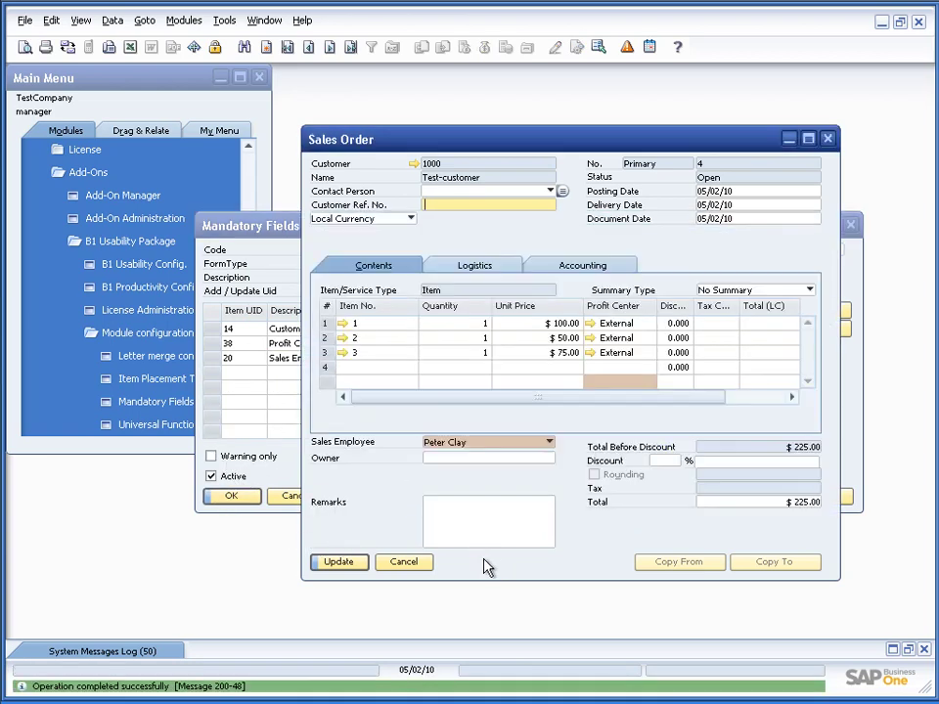
left_click(344, 563)
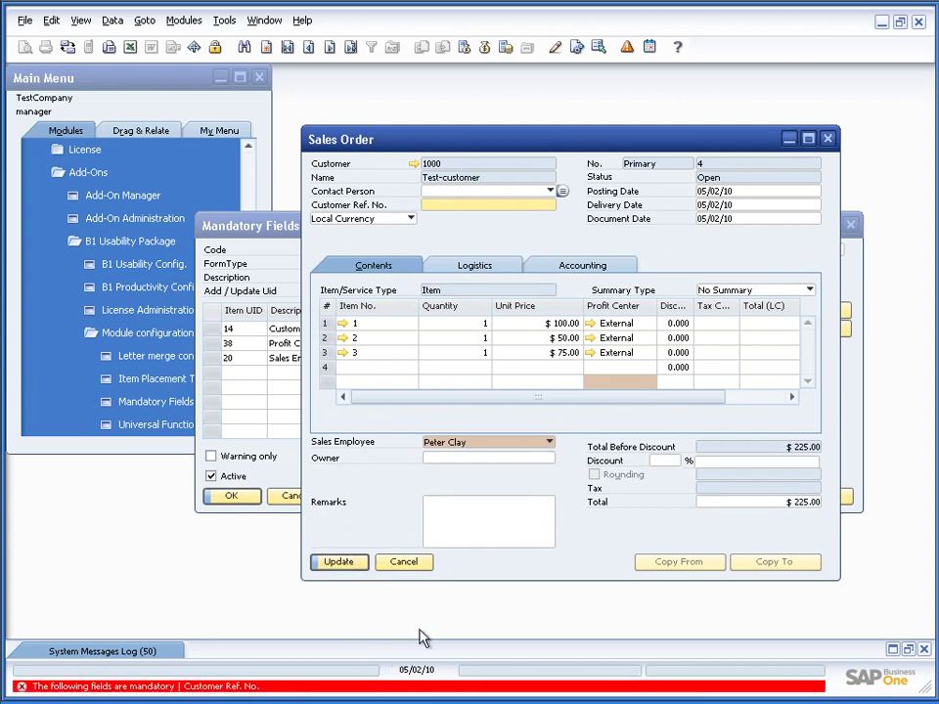
Review the colour choices for marking mandatory fields in the MF-001 configuration
left_click(282, 235)
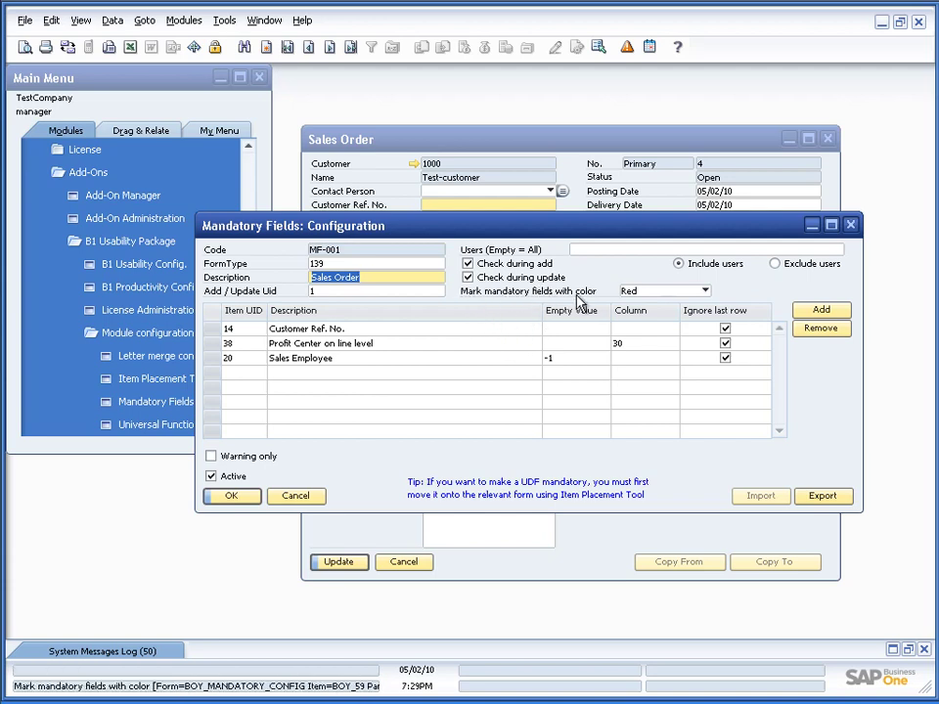
left_click(646, 292)
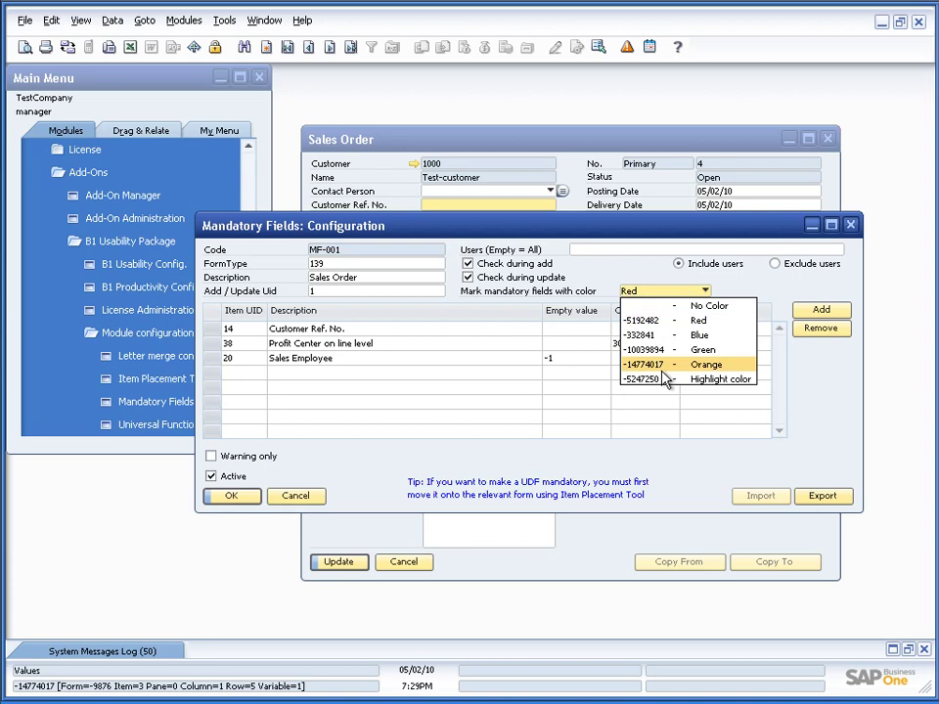
left_click(542, 279)
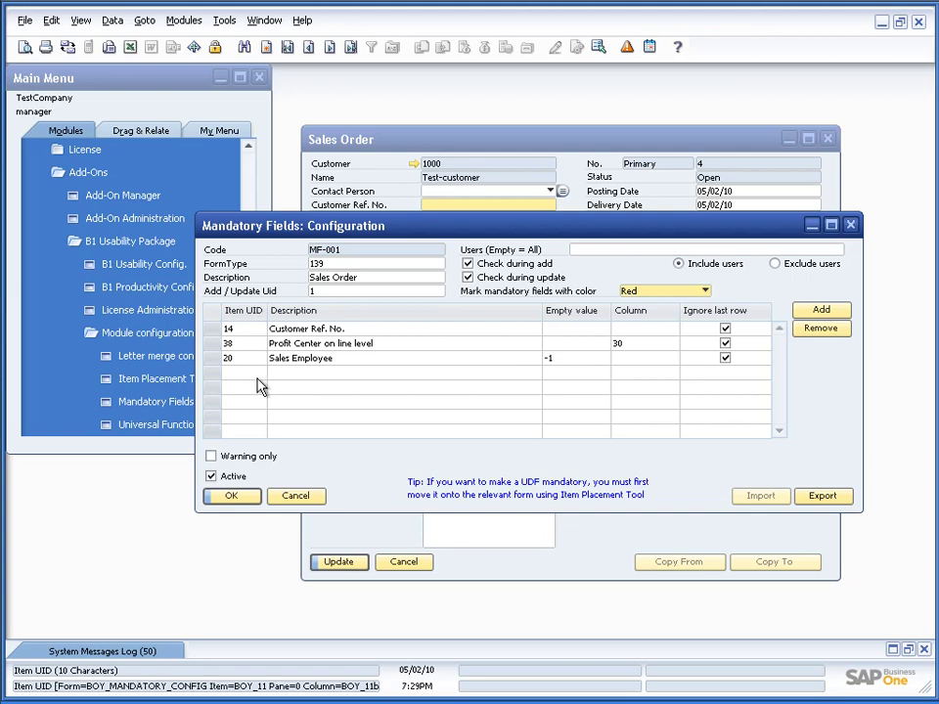
Compare the Item UID and description of the Customer Ref. No. row with the matching field on the sales order
left_click_drag(328, 235, 357, 271)
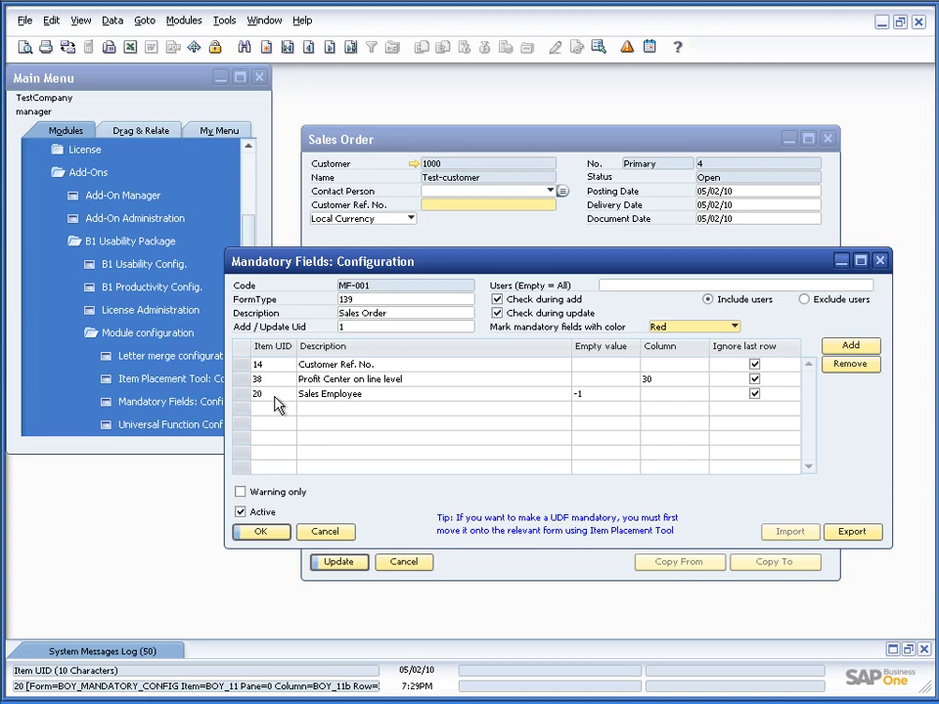
left_click(451, 202)
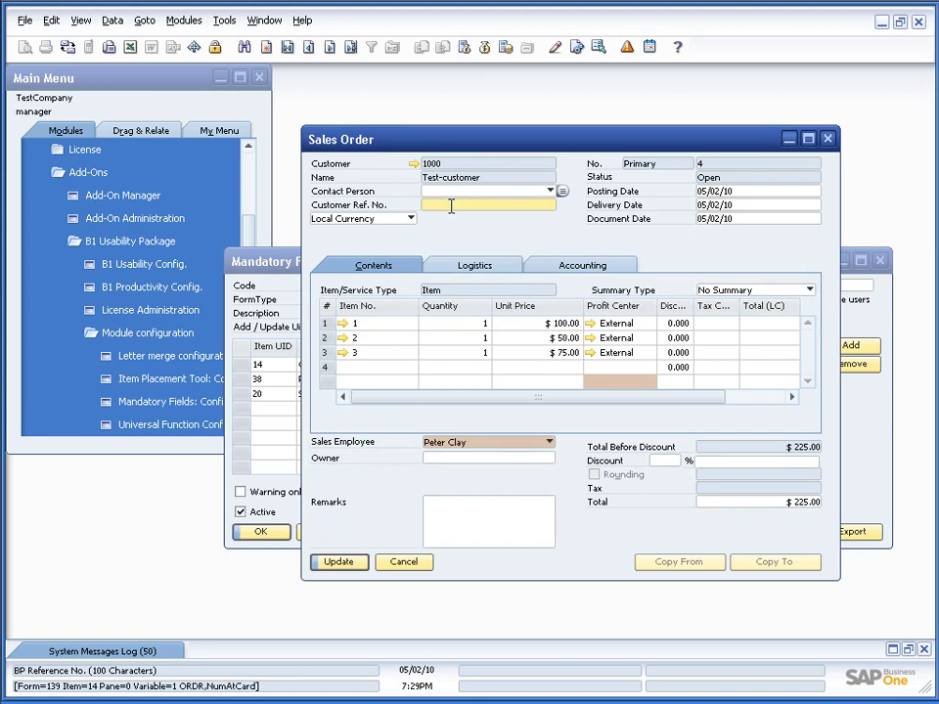
left_click(273, 377)
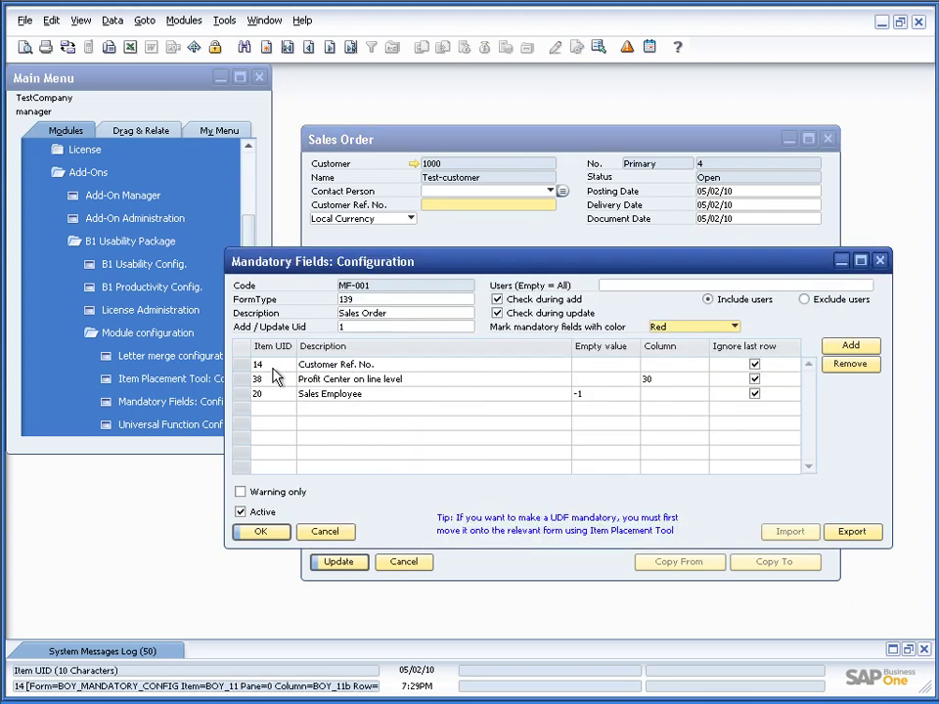
left_click(321, 367)
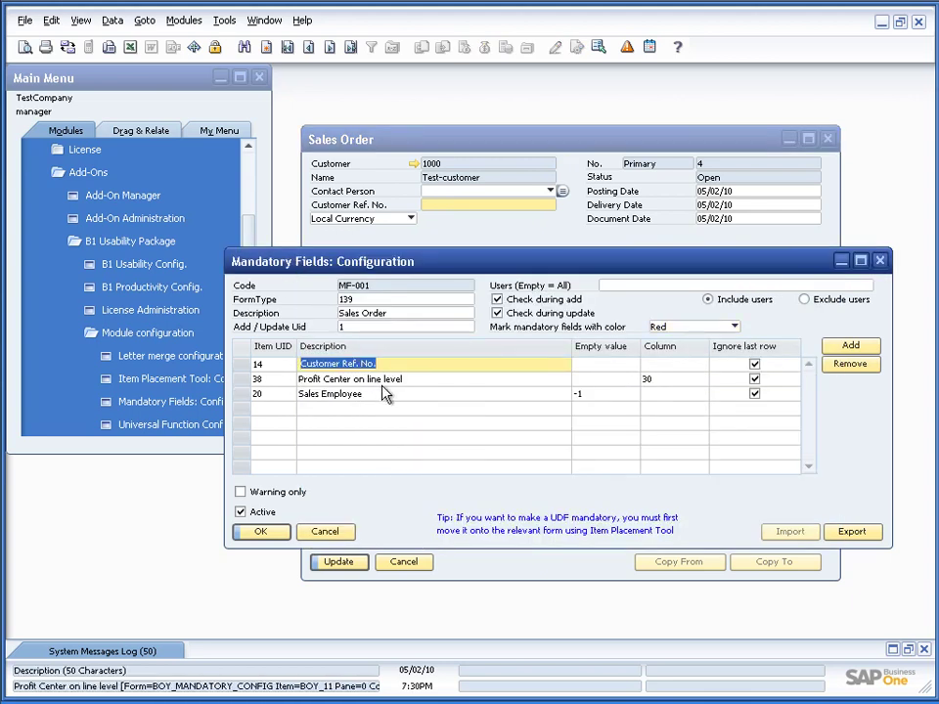
left_click(404, 364)
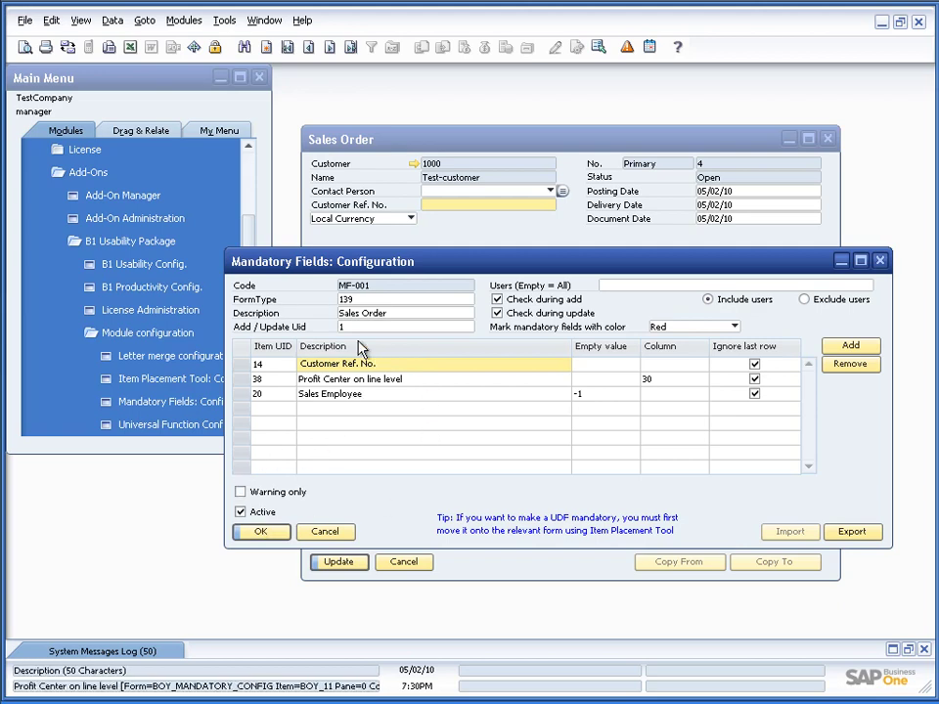
Compare the Profit Center row's Item UID and column number with the Profit Center column in the sales order lines
left_click_drag(414, 262, 274, 334)
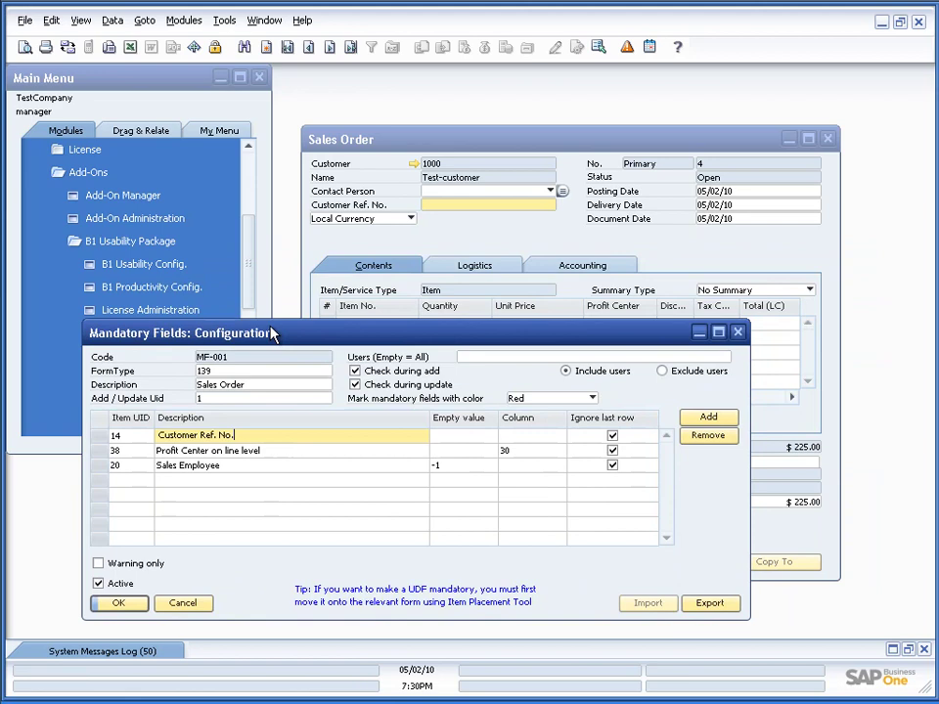
left_click(399, 245)
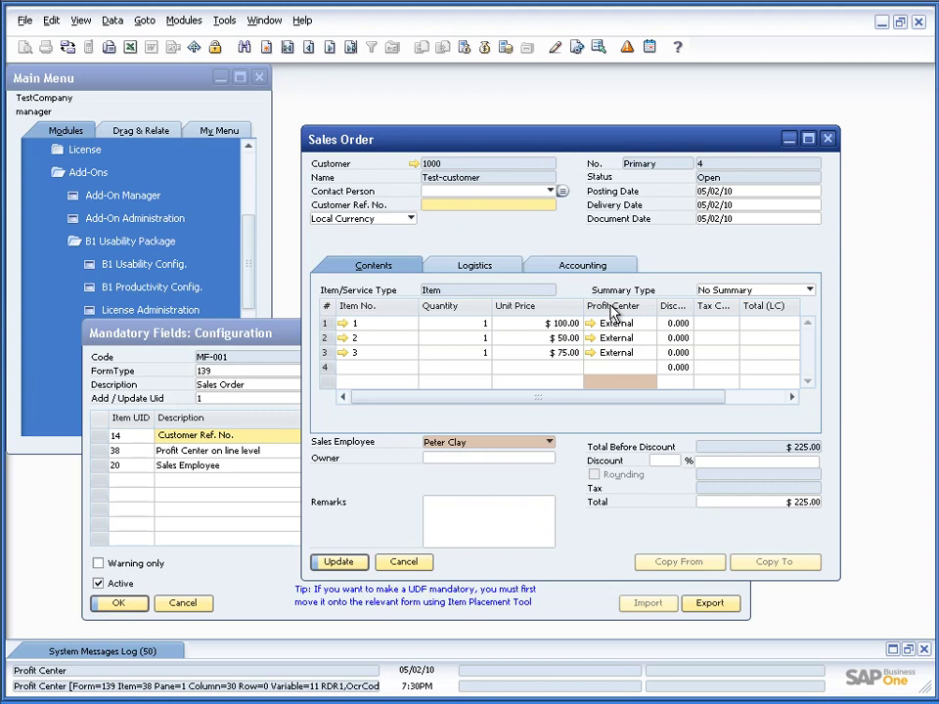
left_click(119, 456)
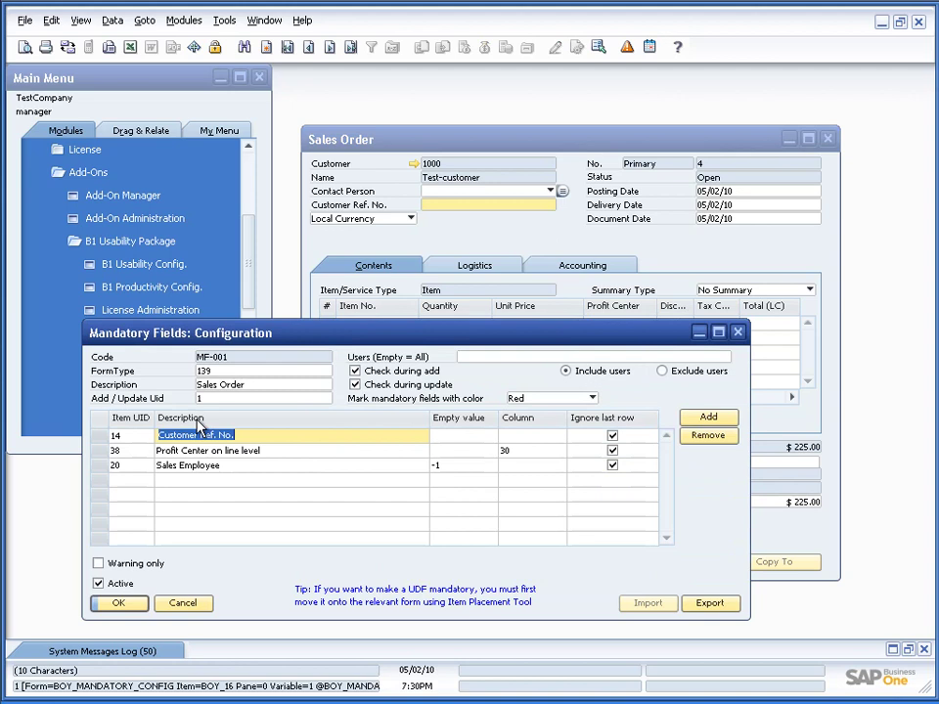
Check the Profit Center row's Item UID and column value, and inspect the blank last line of the sales order
left_click(120, 452)
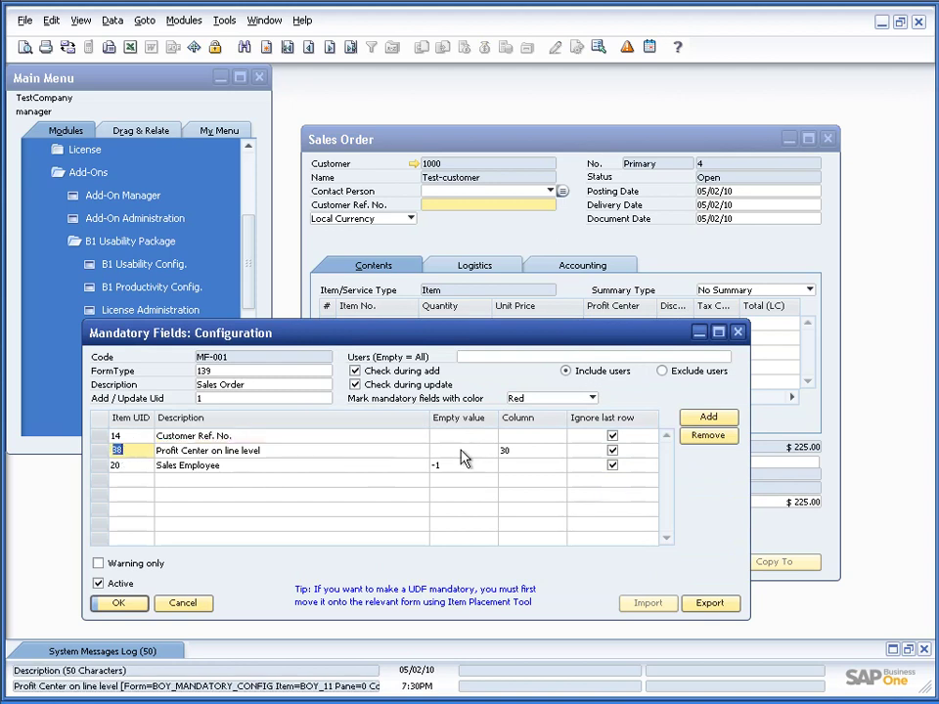
left_click(519, 451)
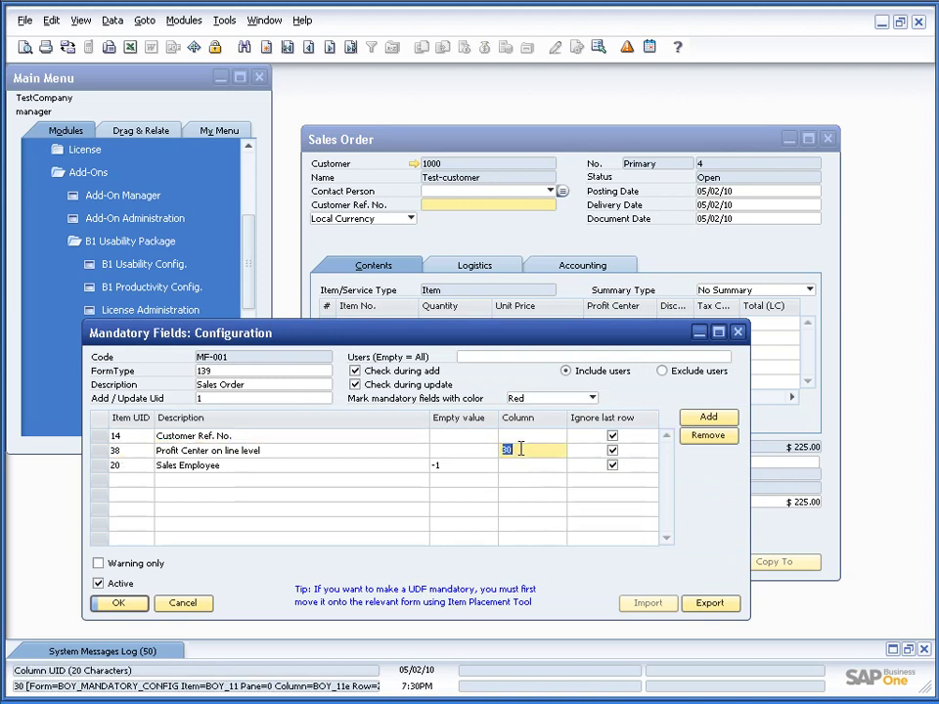
left_click(520, 448)
left_click(522, 176)
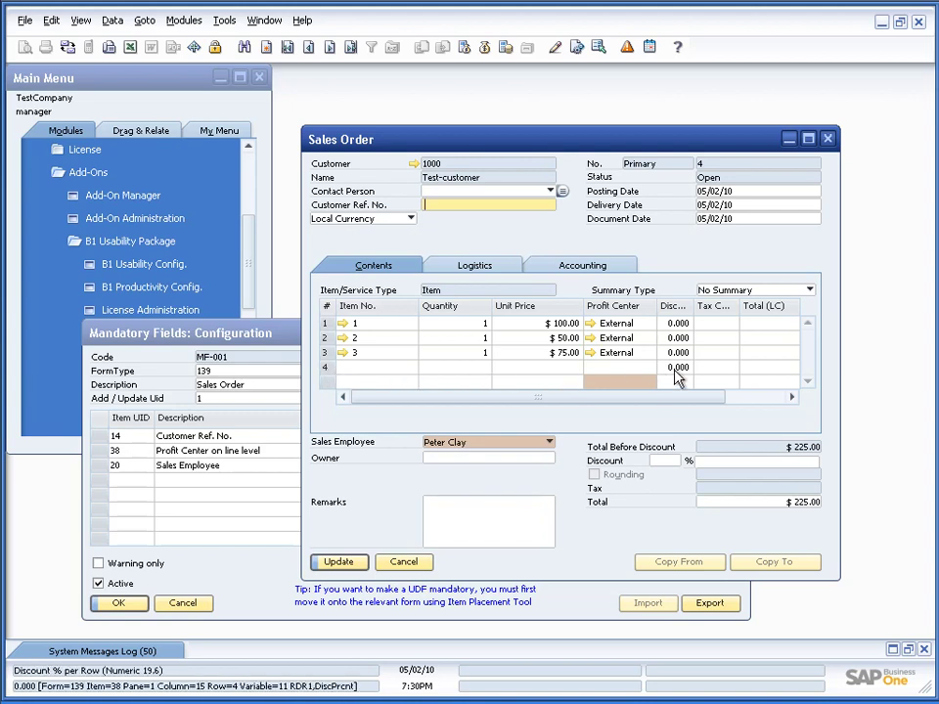
Turn off Ignore last row for the Profit Center row in the MF-001 configuration and save it
left_click(251, 333)
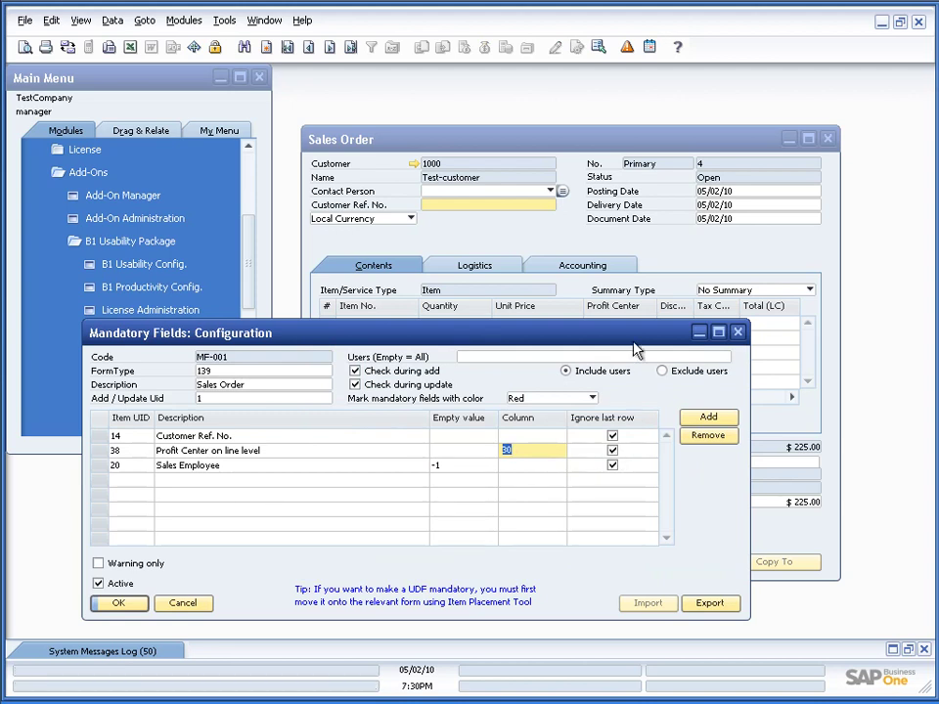
left_click(613, 450)
left_click(118, 602)
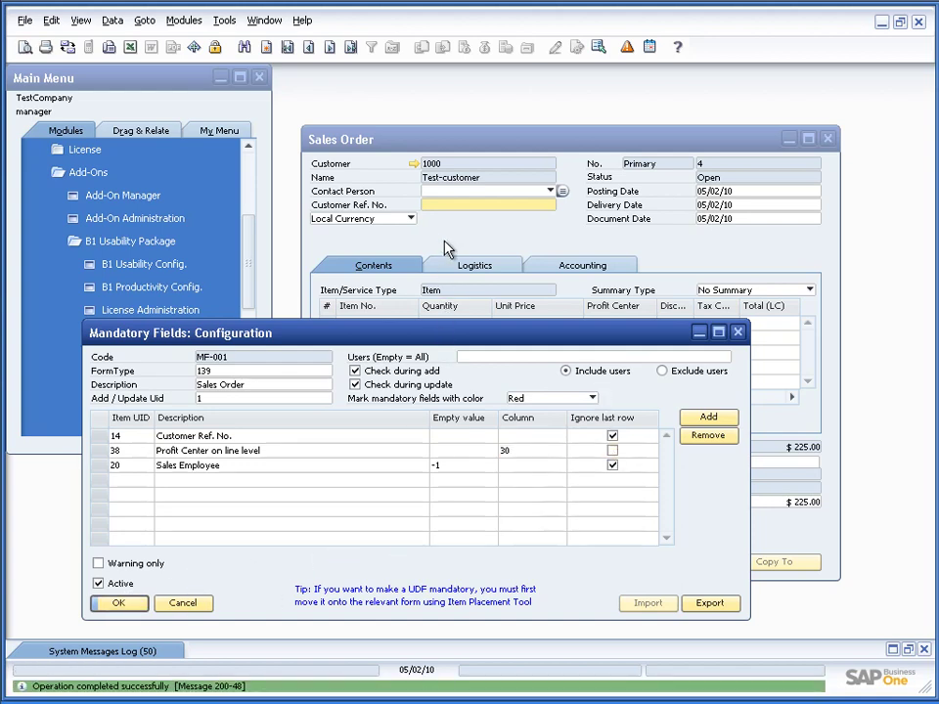
Enter 1234 as the sales order's Customer Ref. No. and try to update the order
left_click(470, 294)
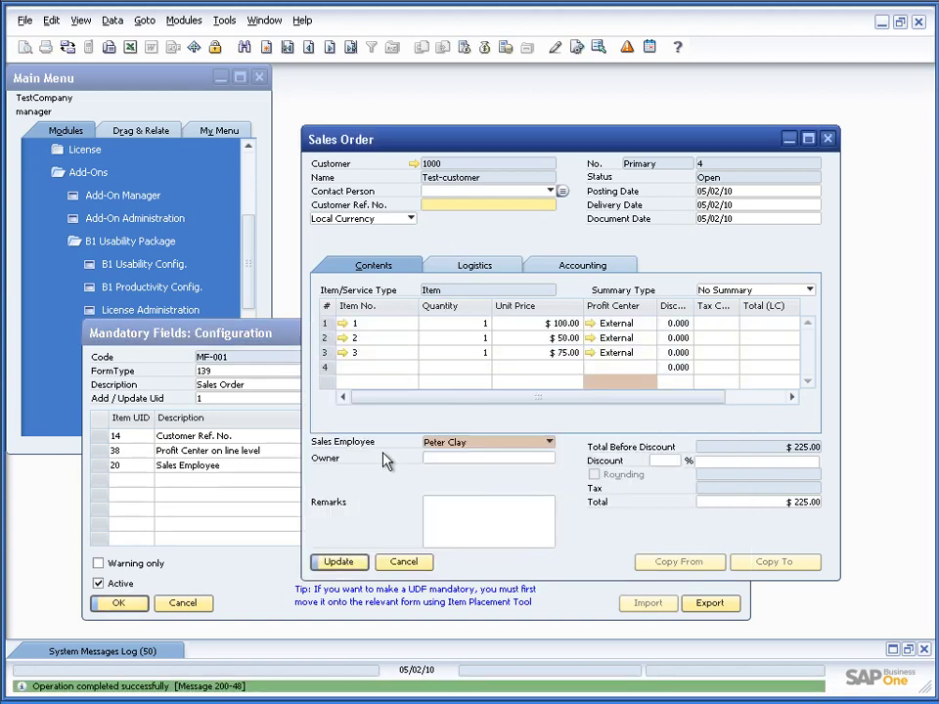
type("1234")
left_click(342, 562)
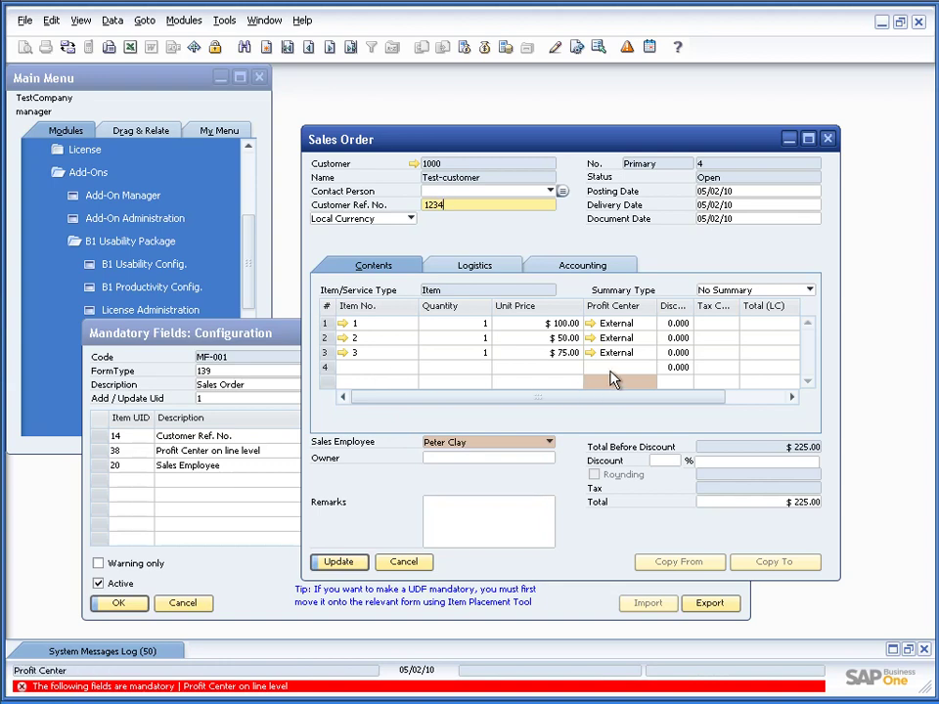
Turn Ignore last row back on for the Profit Center row and save the MF-001 configuration
left_click(245, 337)
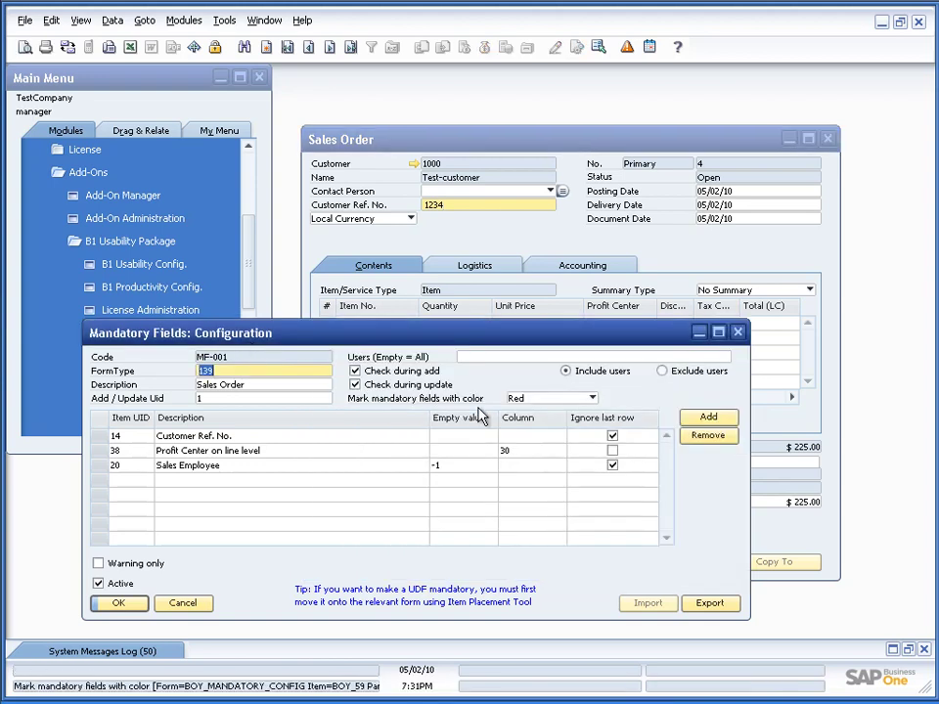
left_click(611, 452)
left_click(118, 602)
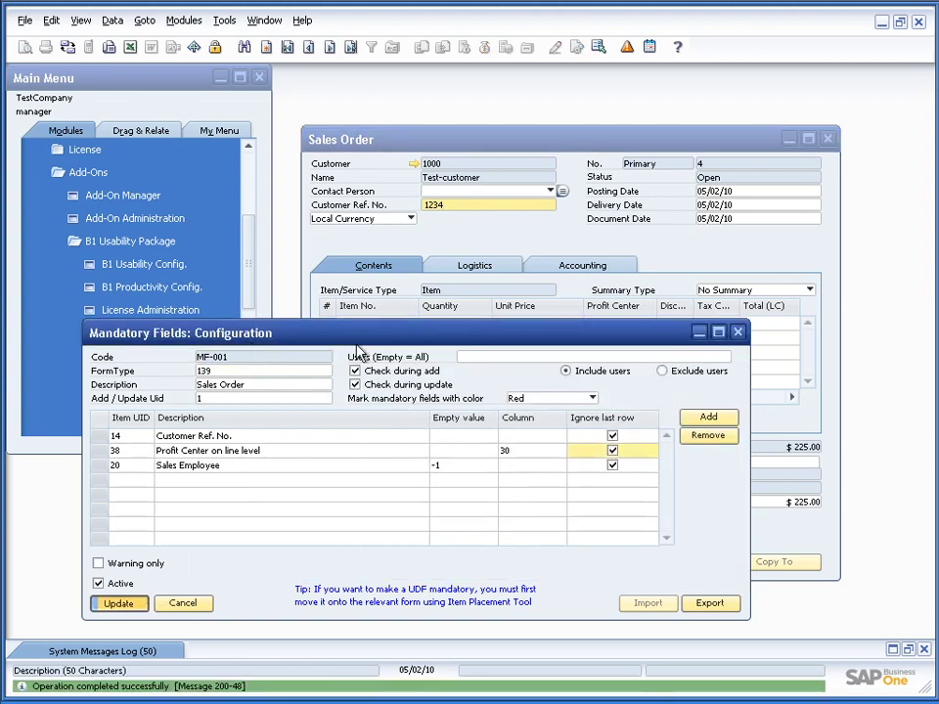
Review the payment terms and payment system settings in the customer's master data, opened from the sales order, and close it
left_click(408, 184)
left_click(414, 163)
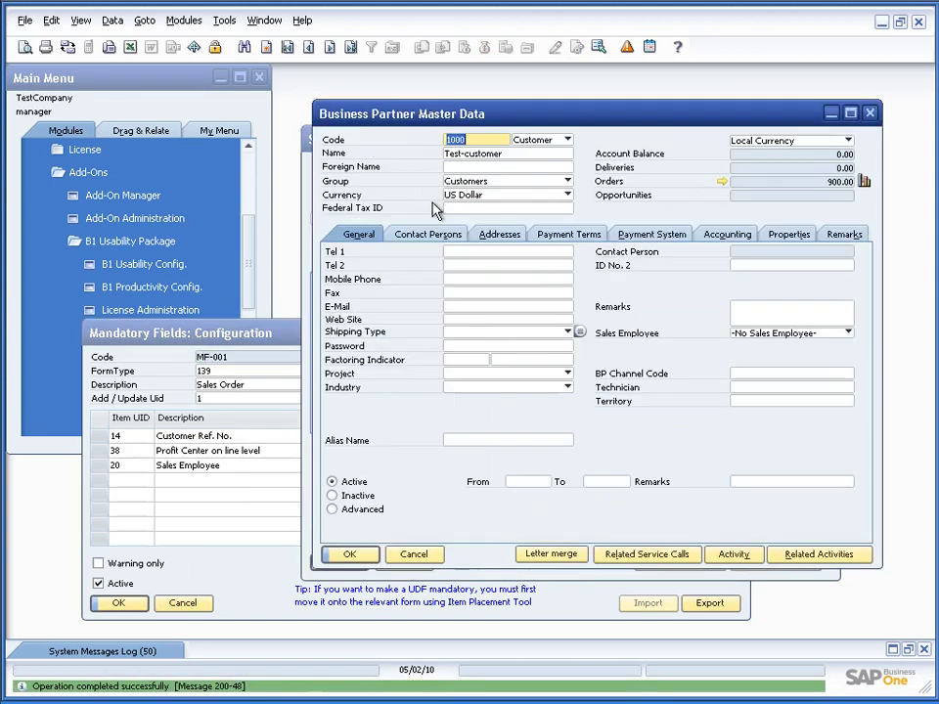
left_click(559, 236)
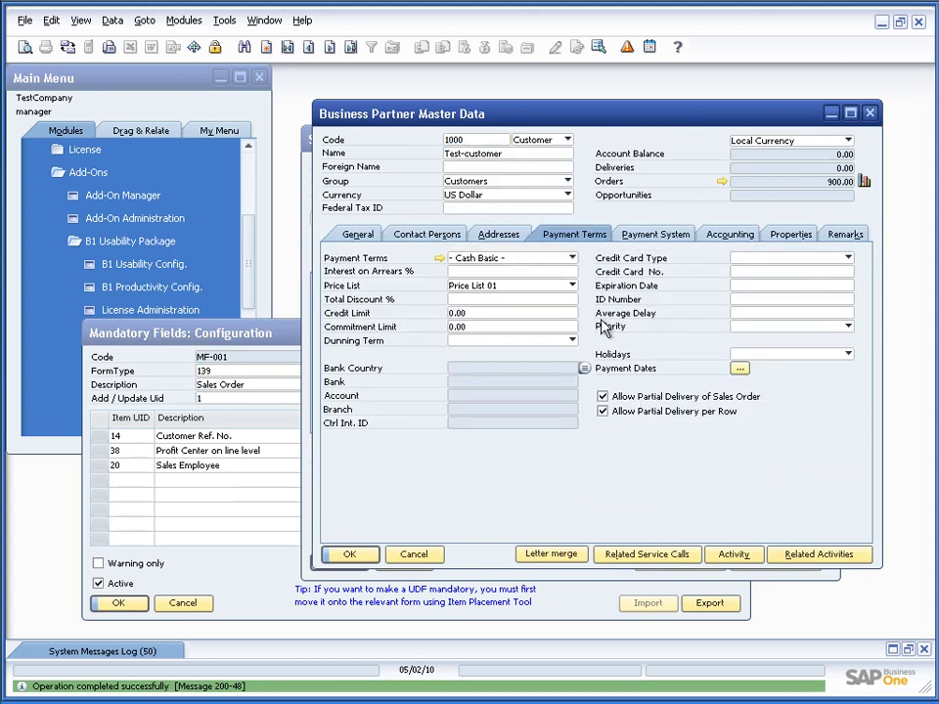
left_click(653, 241)
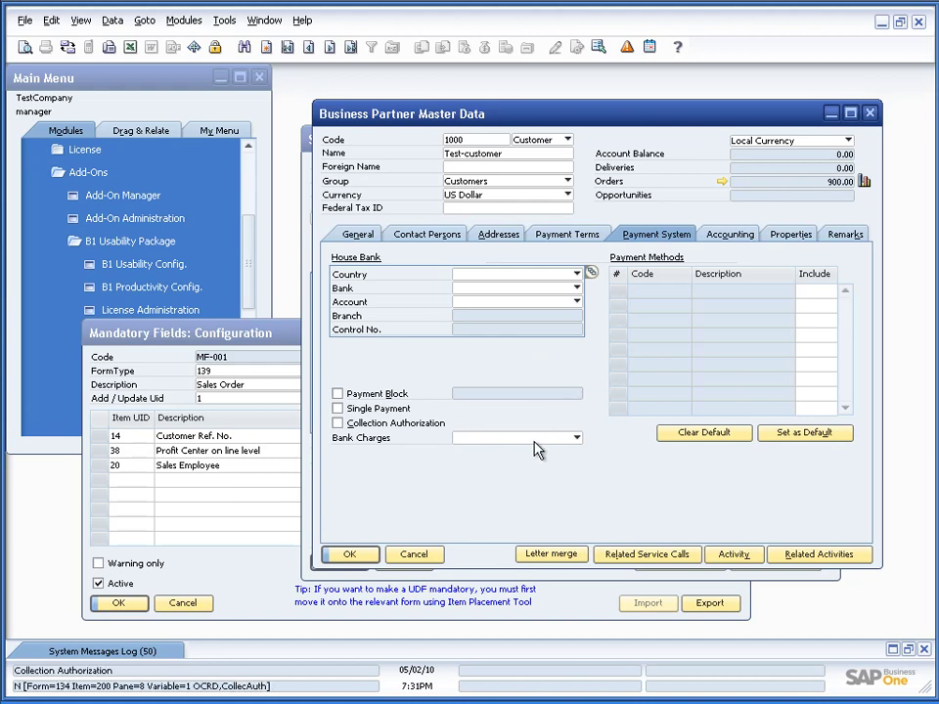
left_click(412, 555)
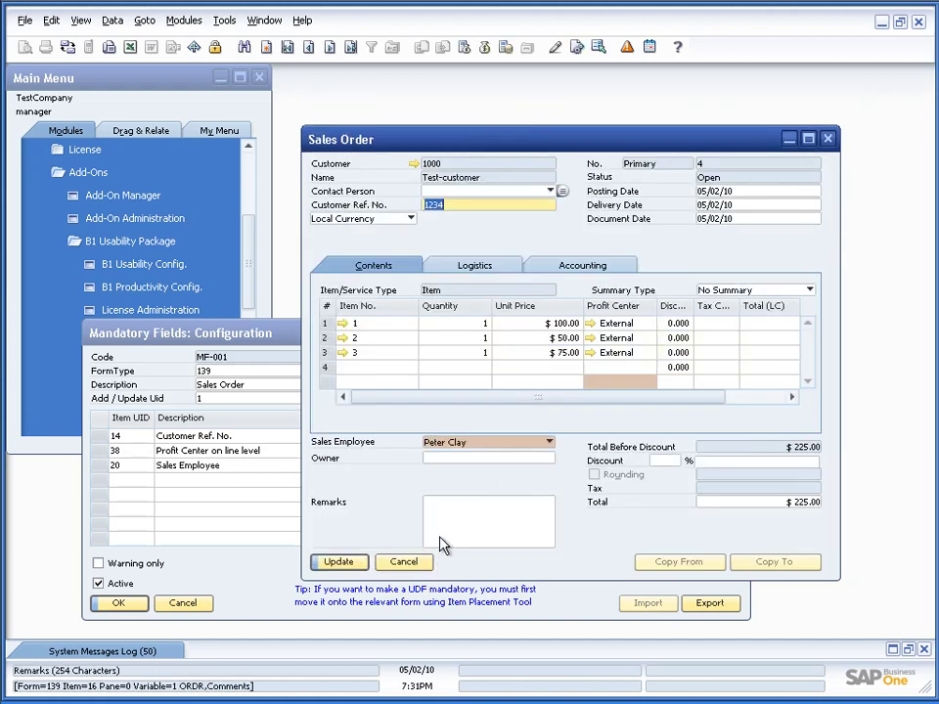
left_click(149, 309)
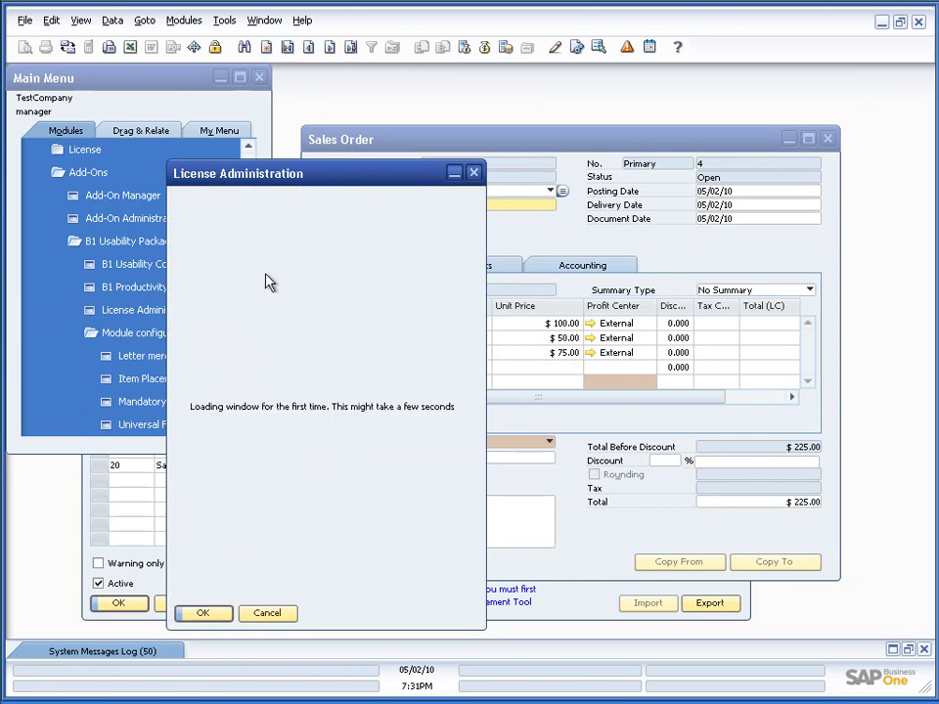
left_click(266, 626)
Set Sales Employee on the sales order to -No Sales Employee- and apply the change to the existing rows
left_click(289, 351)
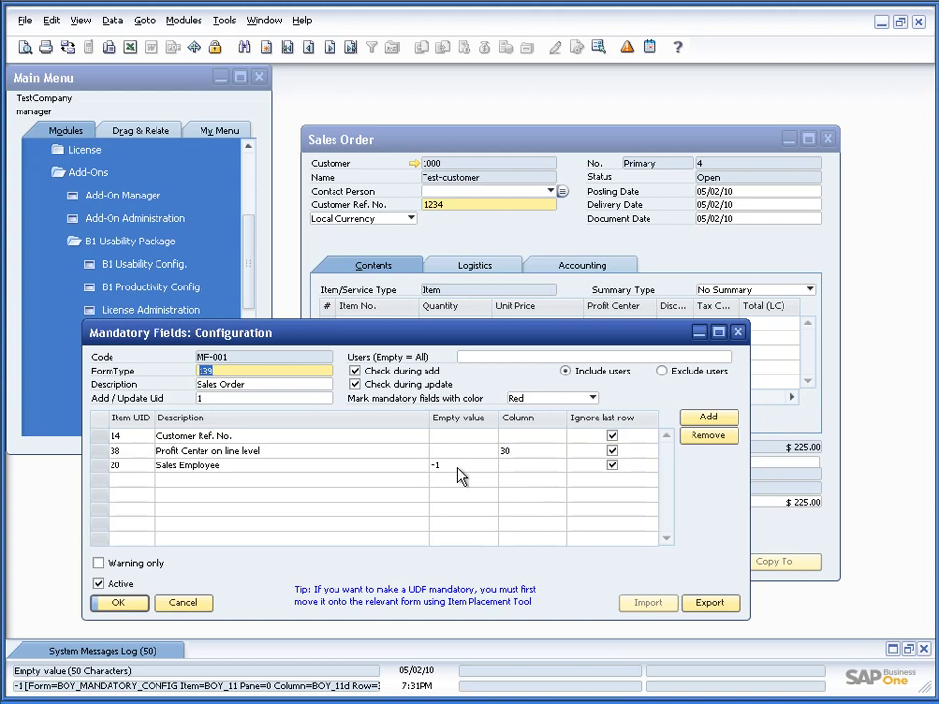
left_click(517, 266)
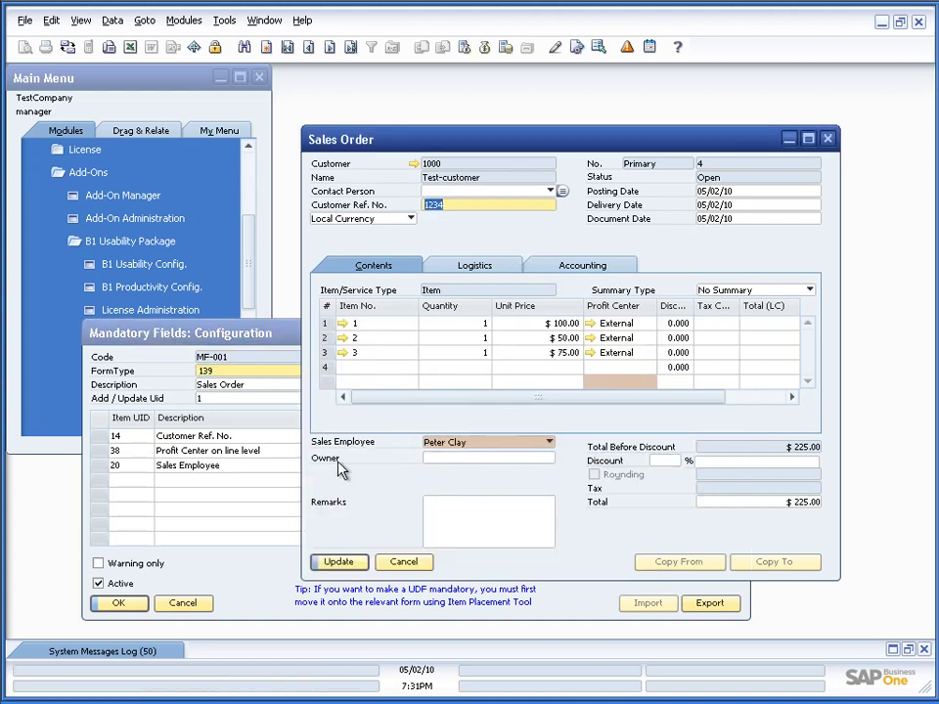
left_click(465, 444)
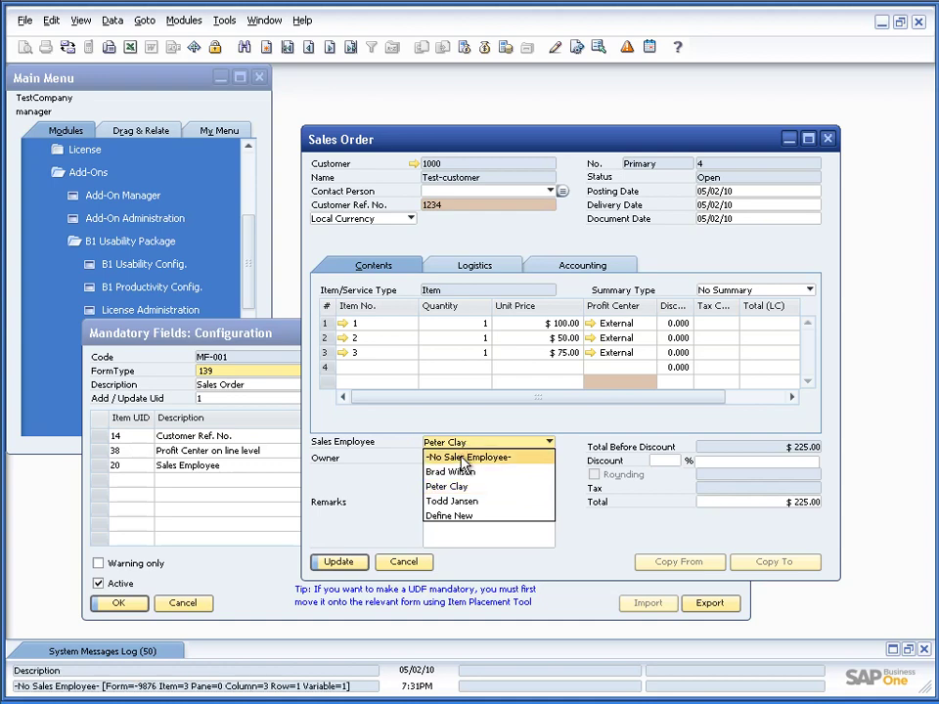
left_click(457, 453)
left_click(269, 368)
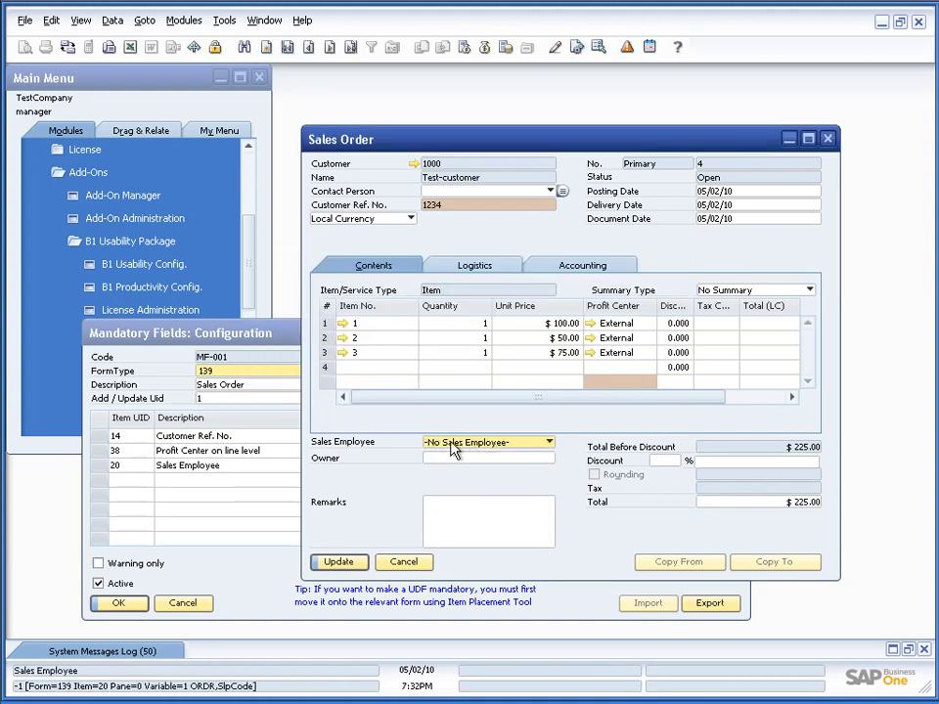
Check the Sales Employee row's empty value, and assign the first named employee to the sales order and its existing rows
left_click(247, 339)
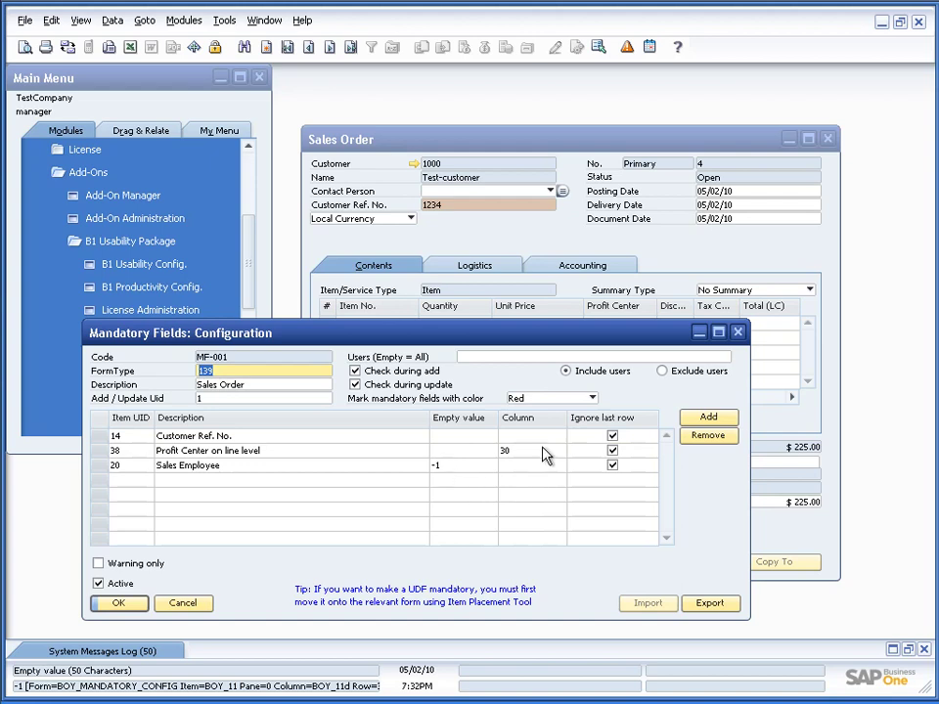
left_click(519, 238)
left_click(483, 448)
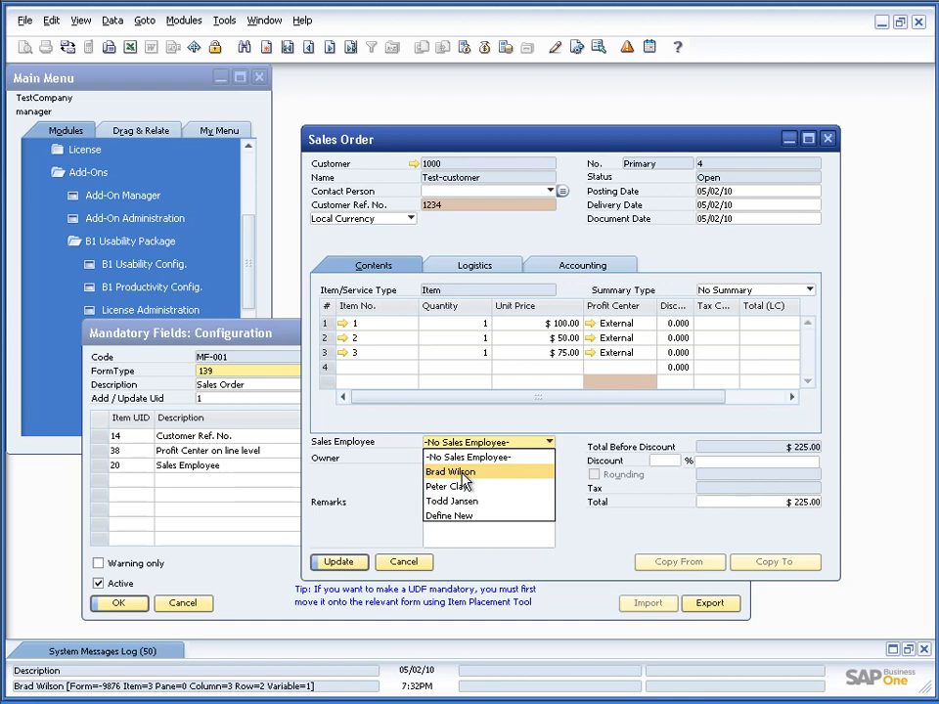
left_click(463, 473)
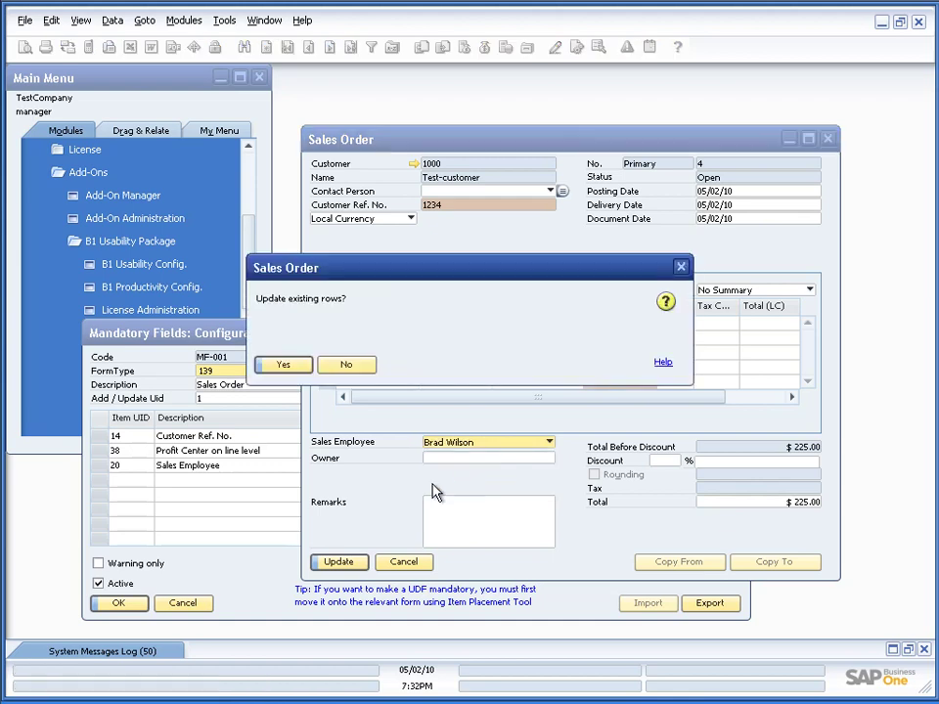
left_click(289, 368)
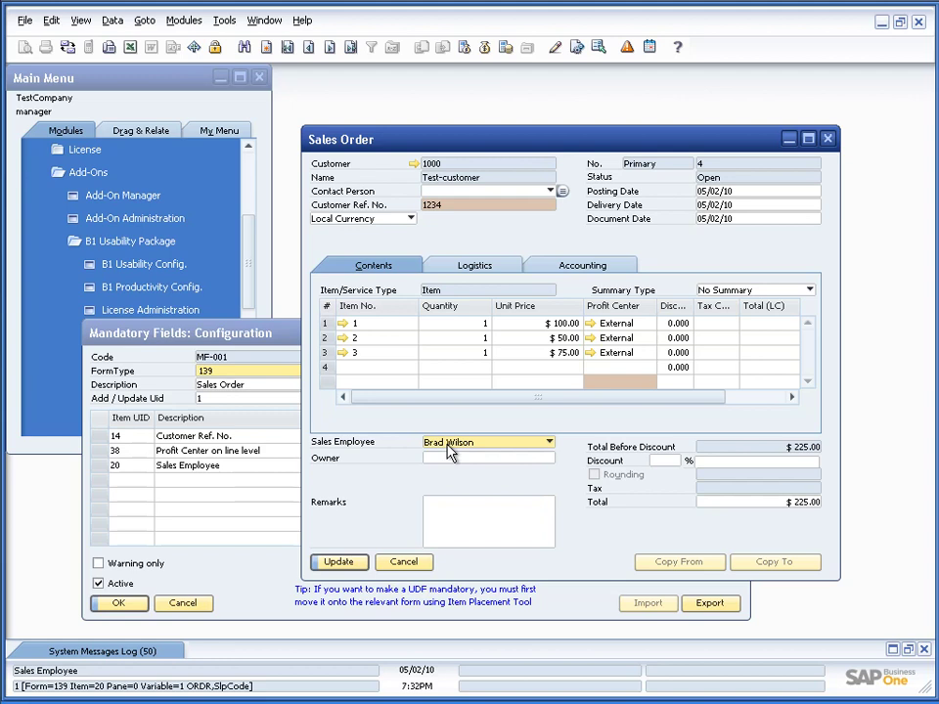
Set the Sales Employee row's empty value to -1;1 in the MF-001 configuration
left_click(253, 339)
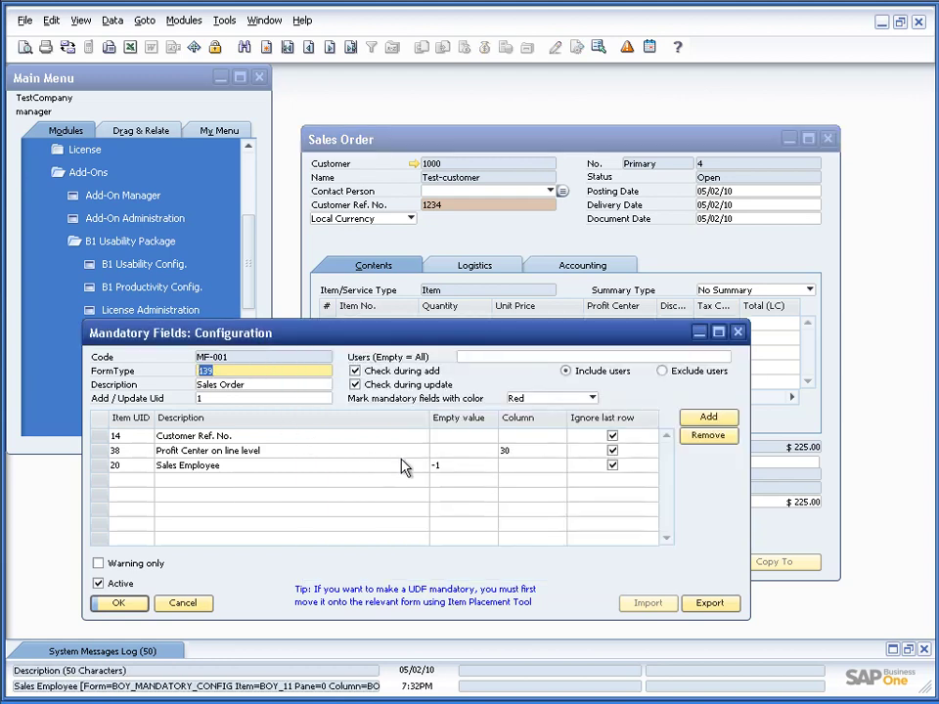
left_click(445, 467)
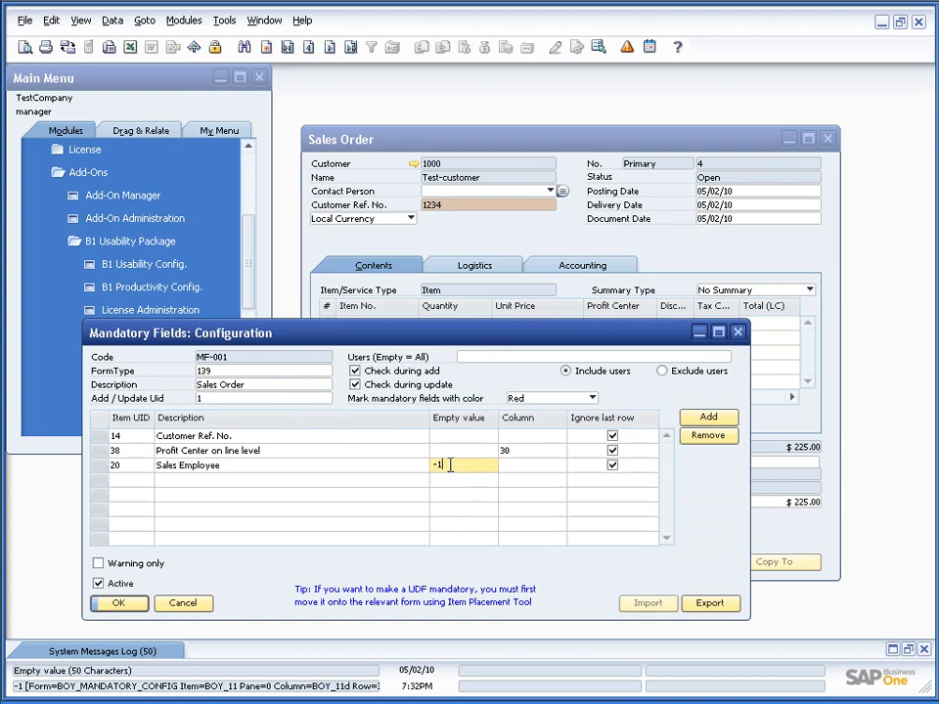
type(";1")
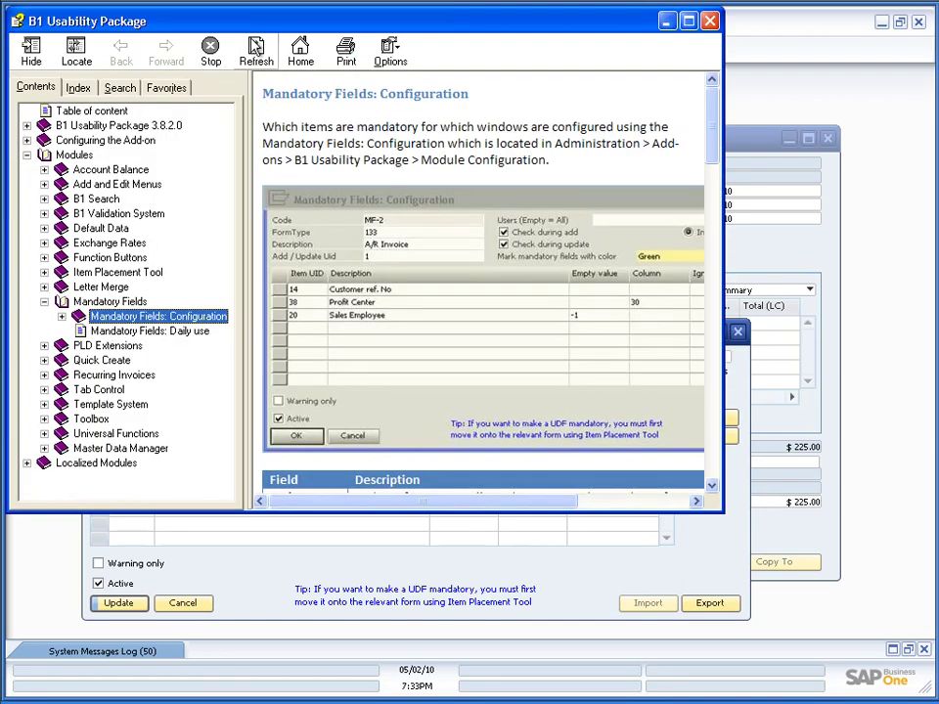
Read the Empty value description in the Mandatory Fields: Configuration help topic and close the help
left_click_drag(187, 24, 348, 95)
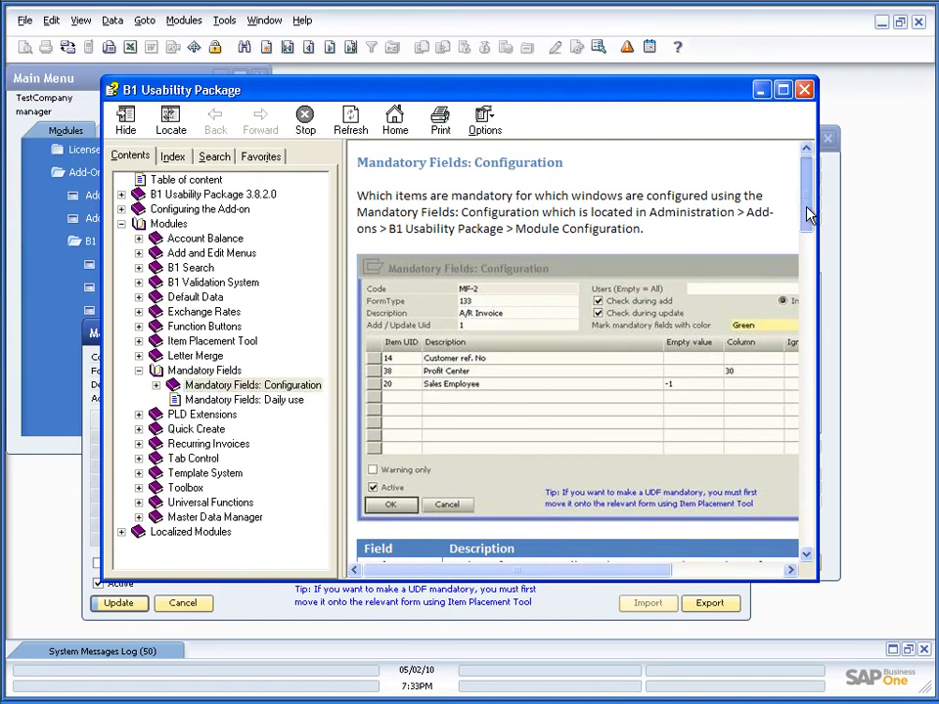
left_click_drag(805, 210, 823, 488)
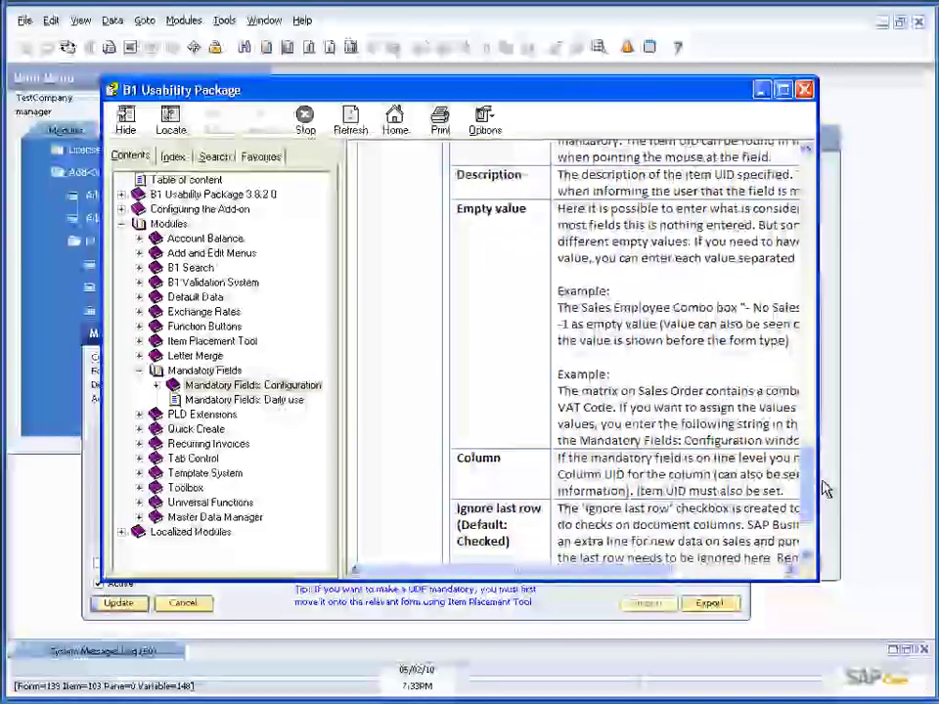
left_click_drag(589, 574, 697, 587)
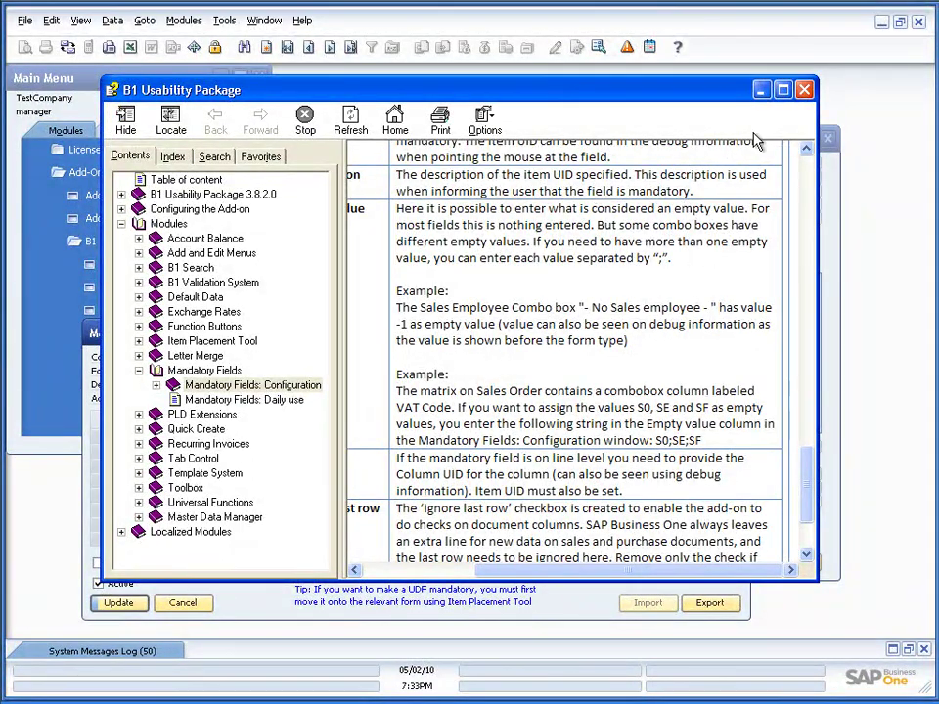
left_click(804, 90)
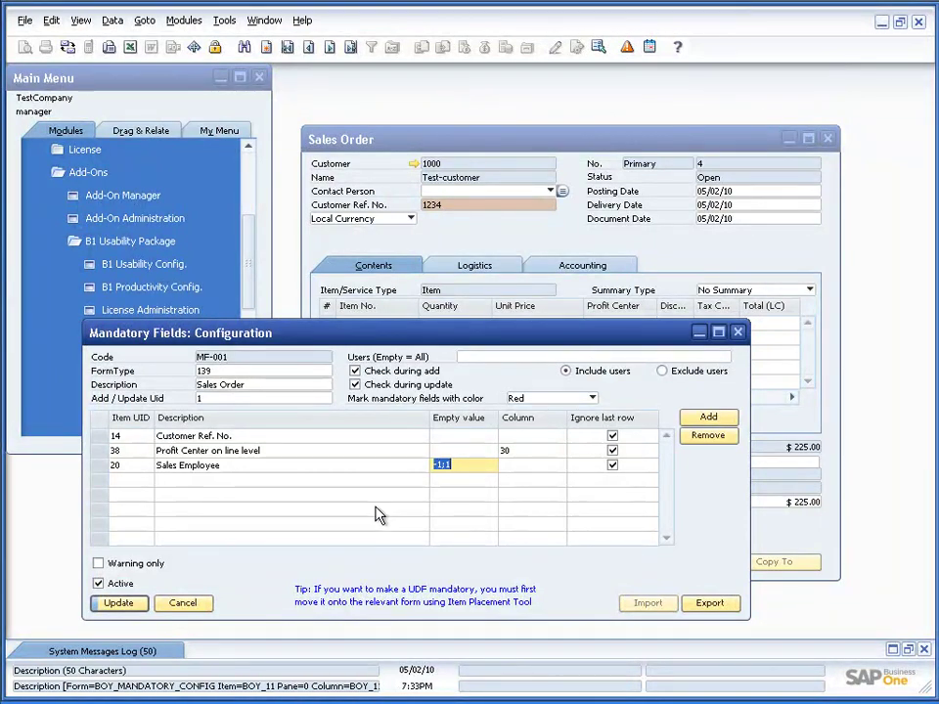
Save the MF-001 configuration and try to update the sales order with Sales Employee set to -No Sales Employee-
left_click(118, 603)
left_click(406, 264)
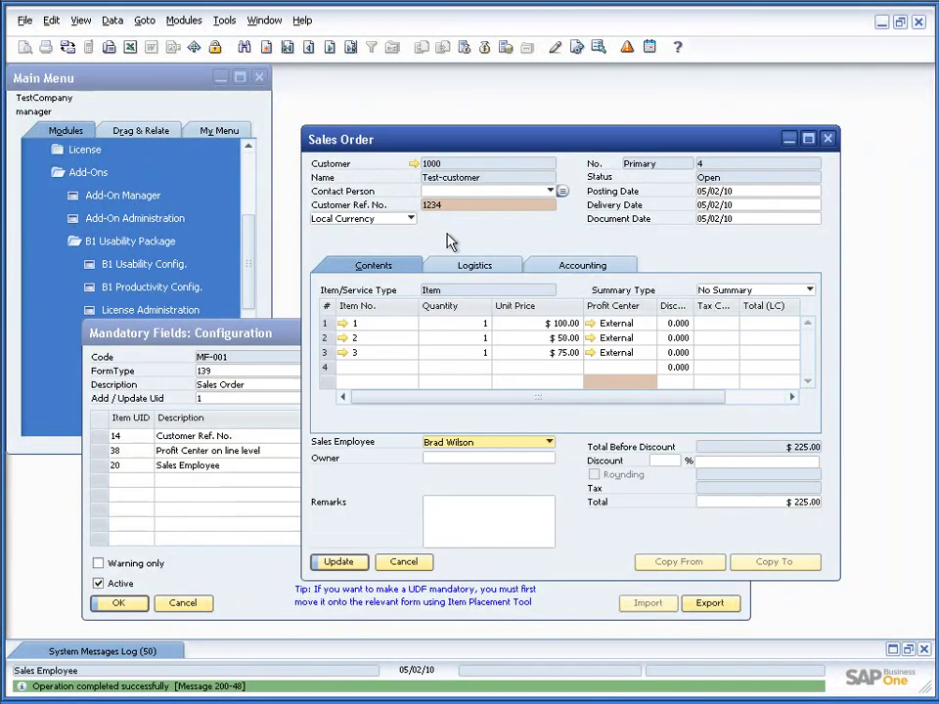
left_click(480, 443)
left_click(461, 458)
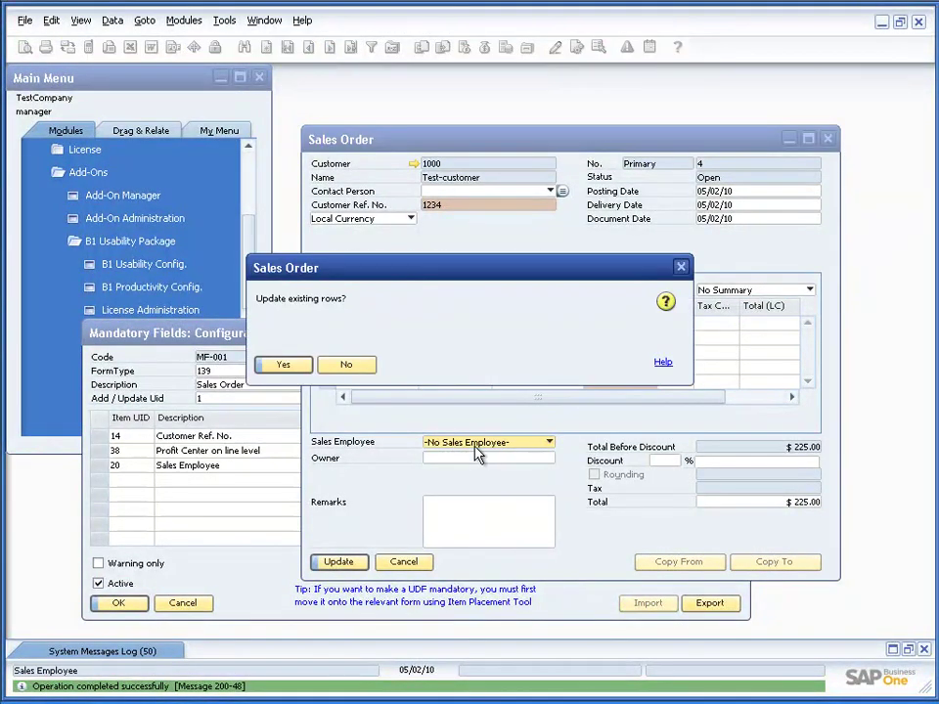
left_click(281, 364)
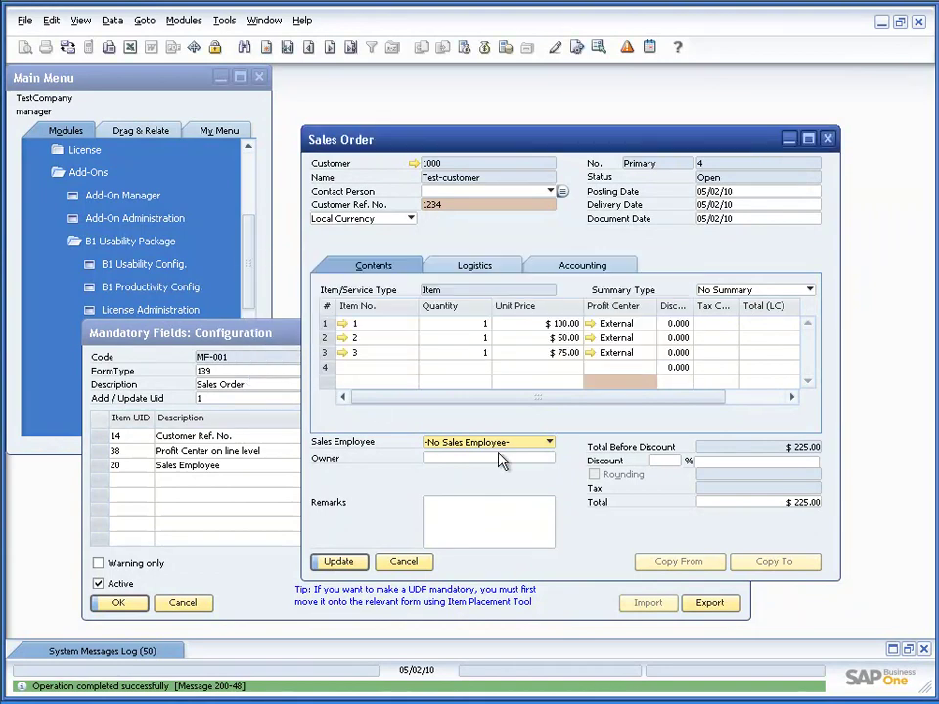
left_click(334, 565)
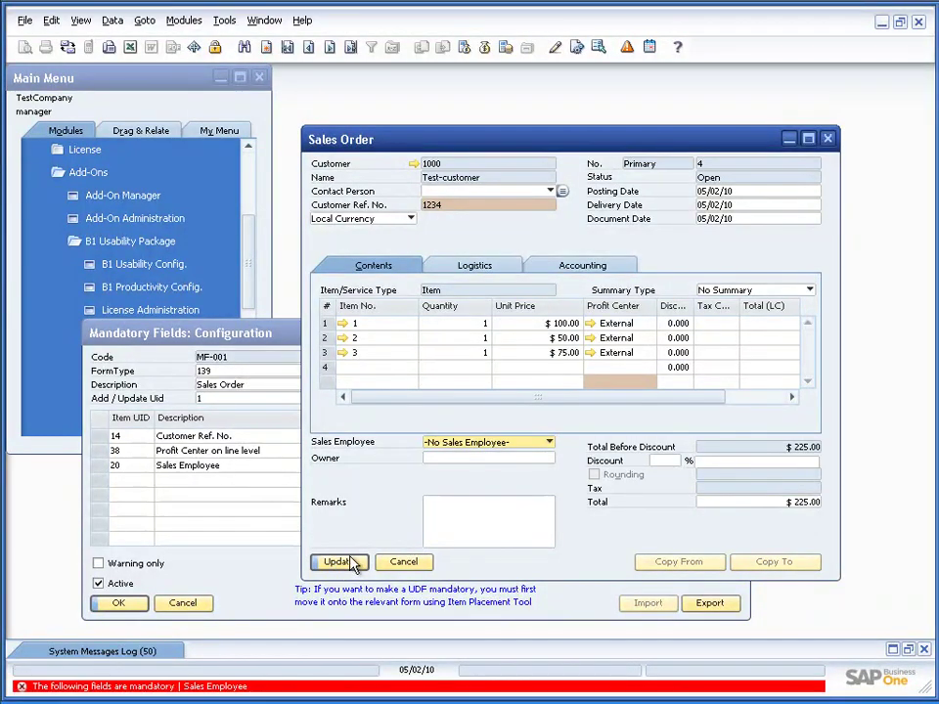
Set the sales order's Sales Employee to the first named employee and apply the change to the existing rows
left_click(469, 446)
left_click(457, 476)
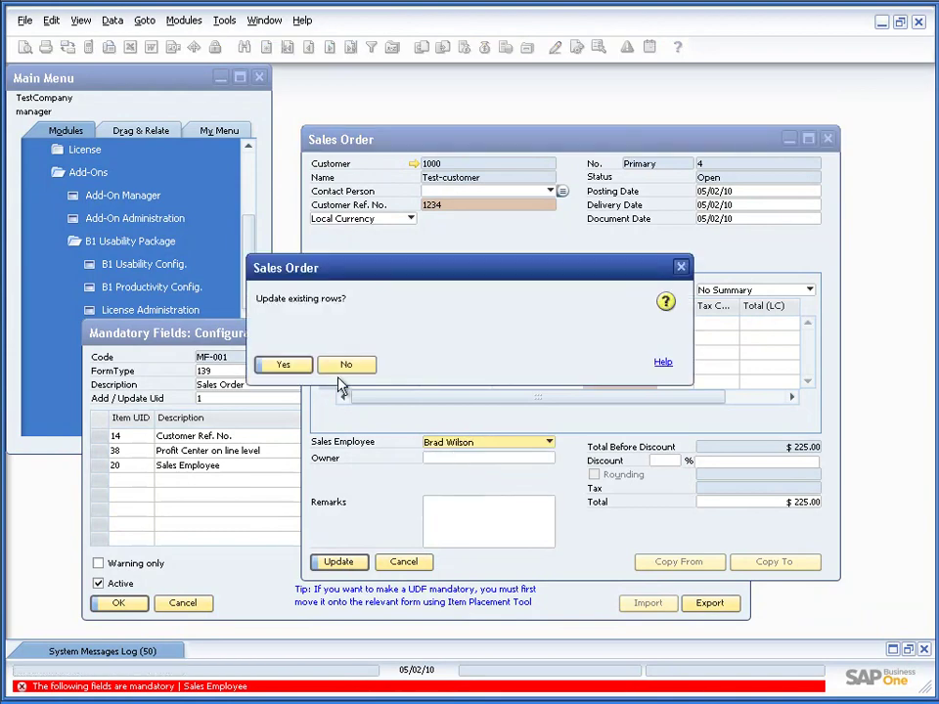
left_click(297, 365)
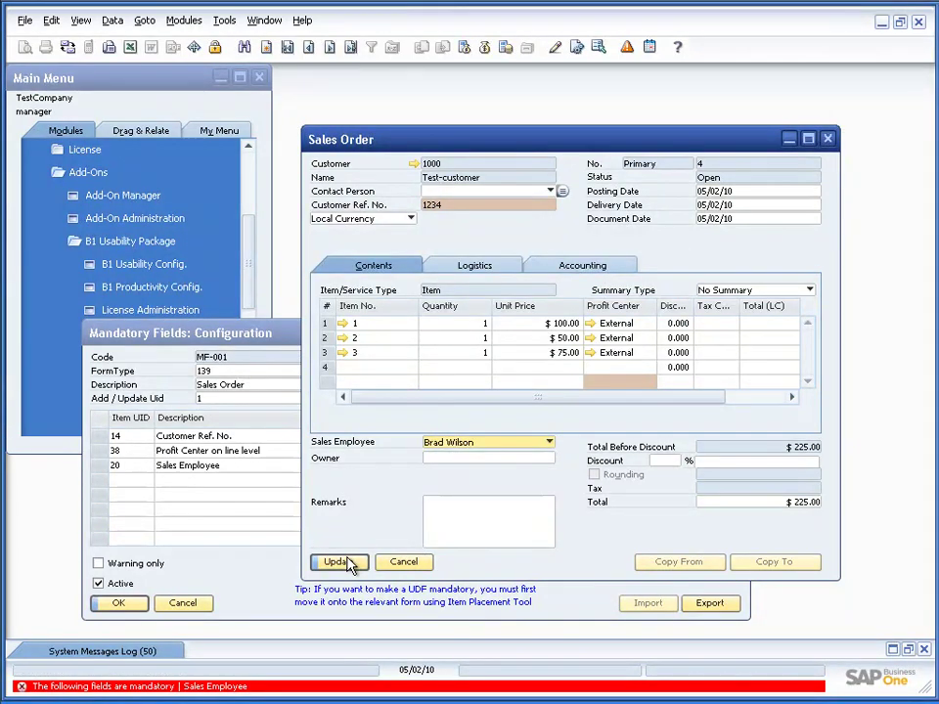
Set the sales order's Sales Employee to the third named employee, apply it to the existing rows and update the order
left_click(453, 443)
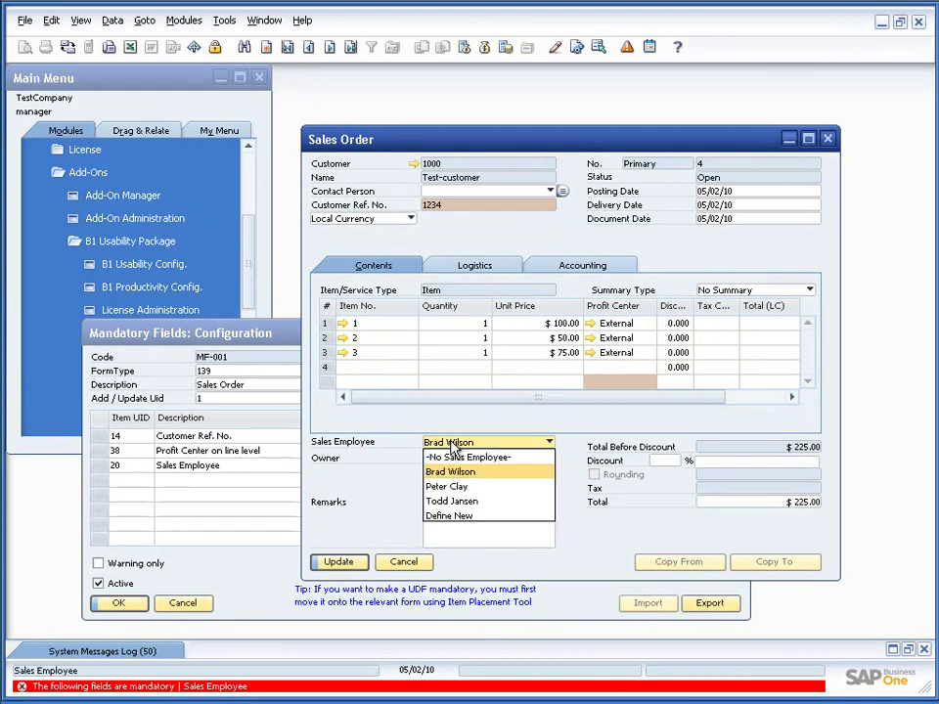
left_click(439, 503)
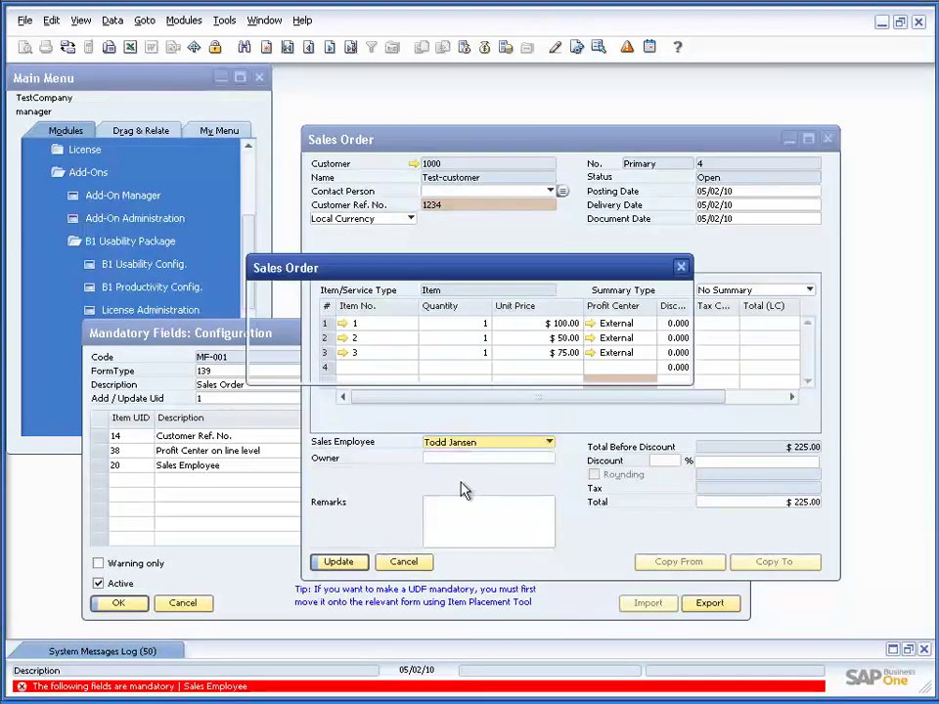
left_click(289, 366)
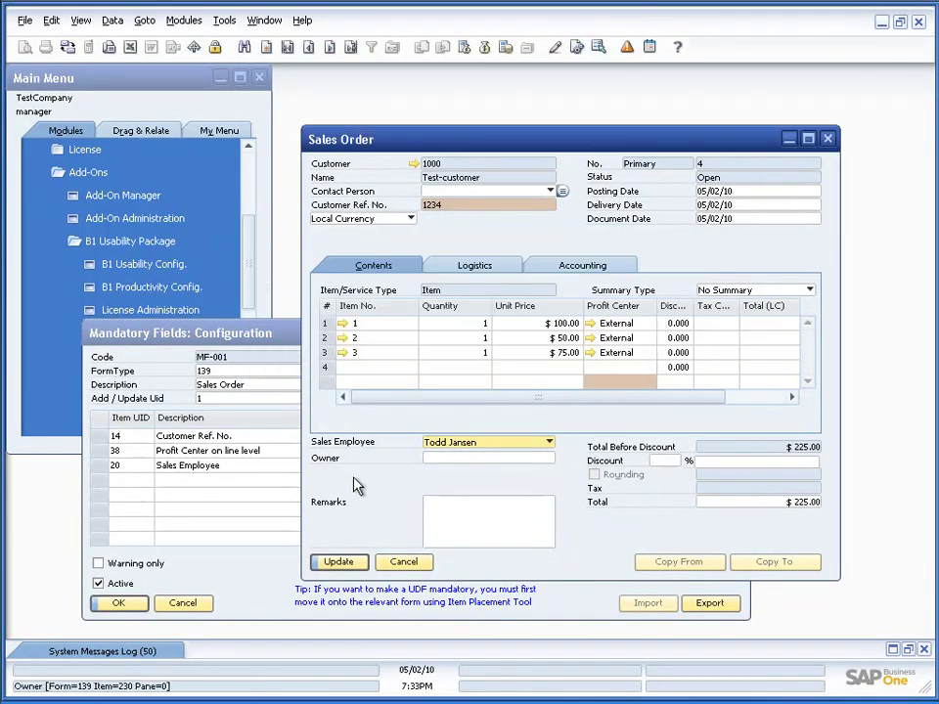
left_click(335, 563)
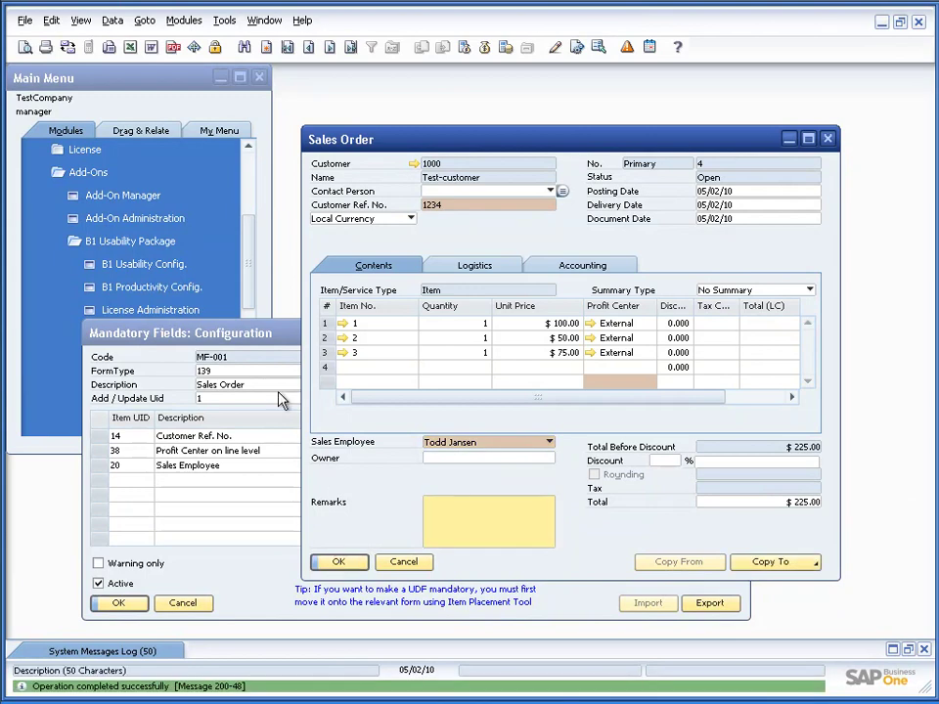
Try out a further separator in the Sales Employee row's empty value, restore -1;1 and save the MF-001 configuration
left_click(440, 611)
left_click(464, 470)
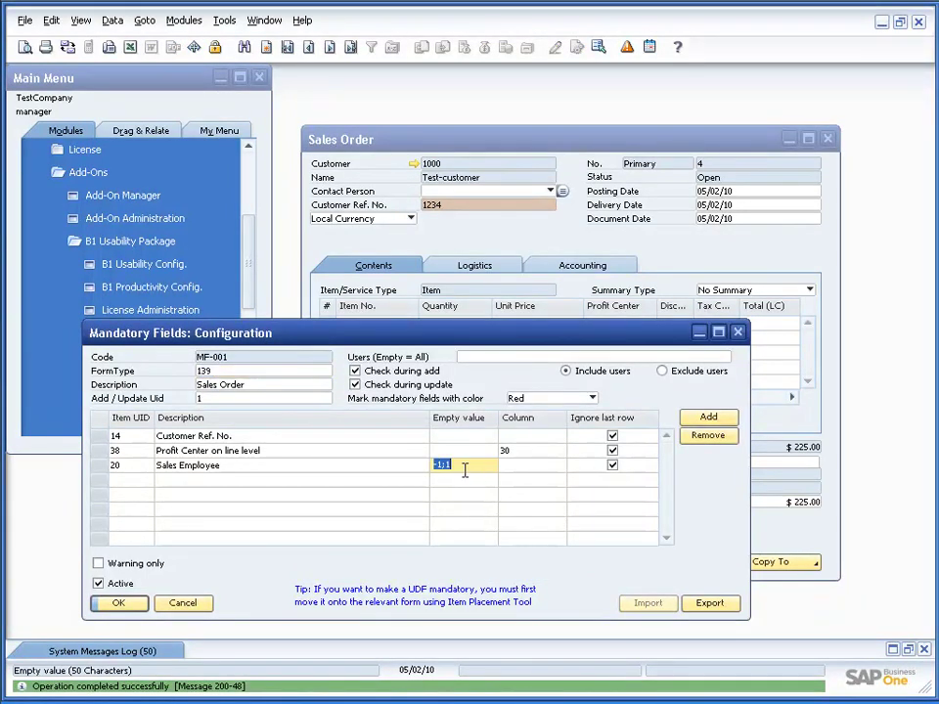
left_click(474, 466)
type(";")
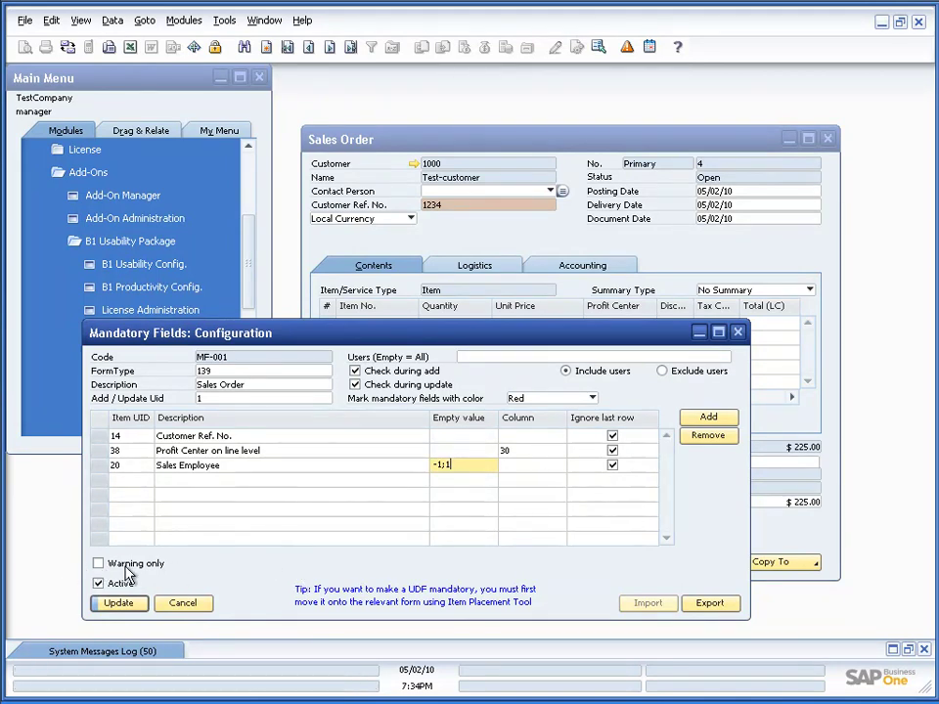
left_click(115, 600)
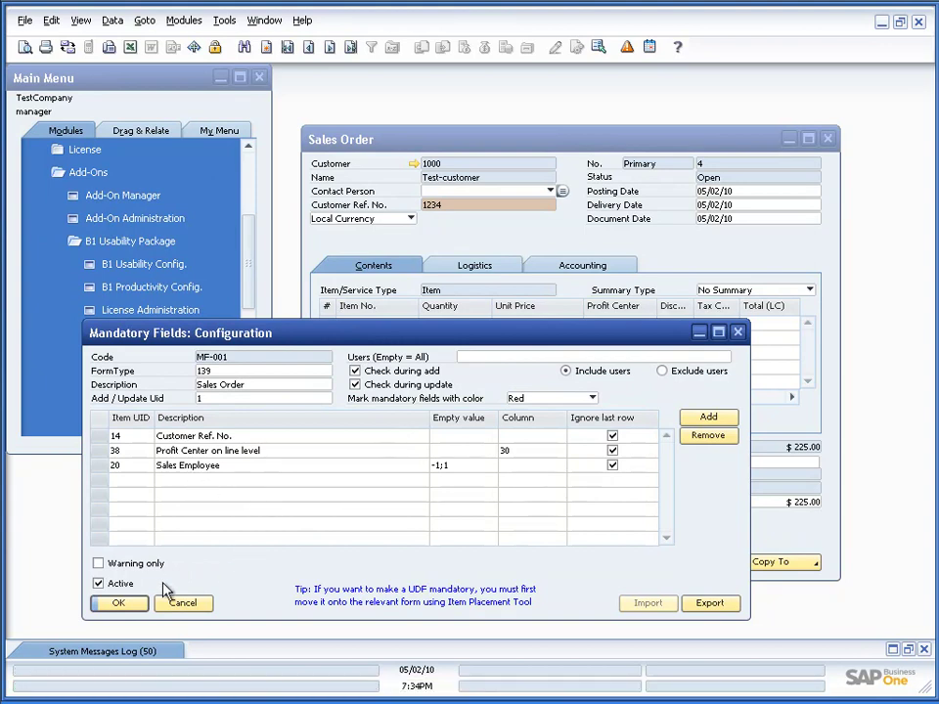
Switch the MF-001 configuration's Active option off and on again, and save the configuration
left_click(102, 584)
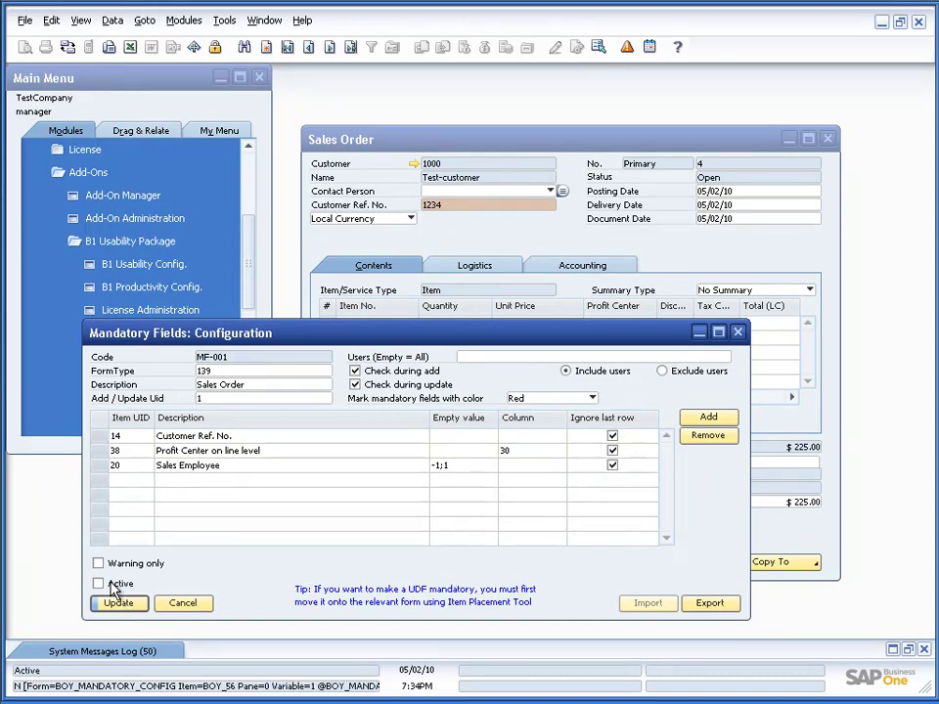
left_click(113, 586)
left_click(117, 605)
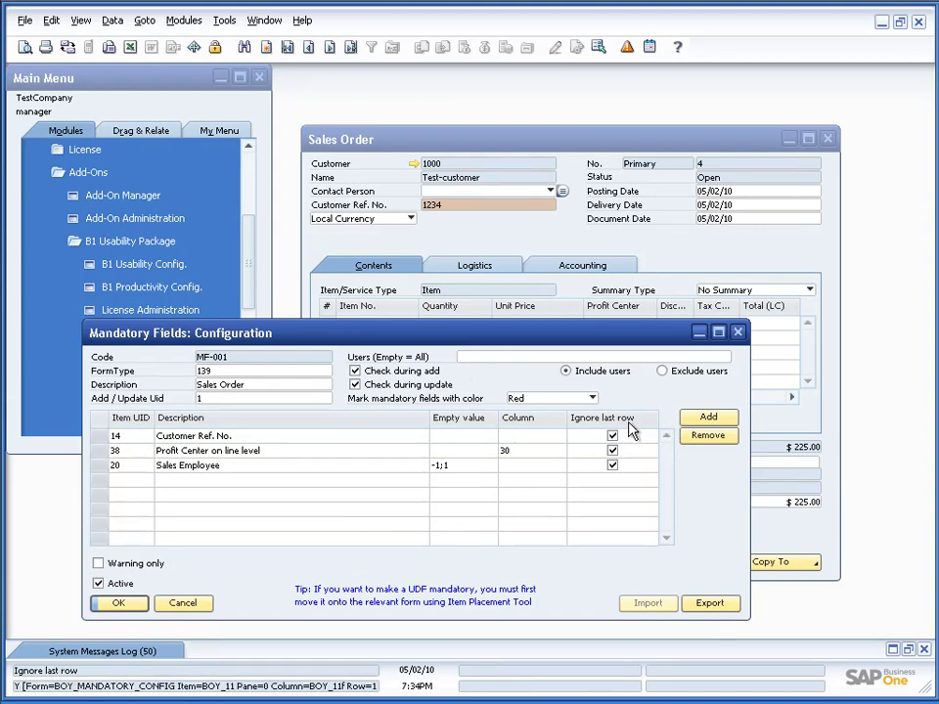
Bring the Sales Order window forward, show its user-defined fields and move the window so that both are fully in view
left_click(535, 235)
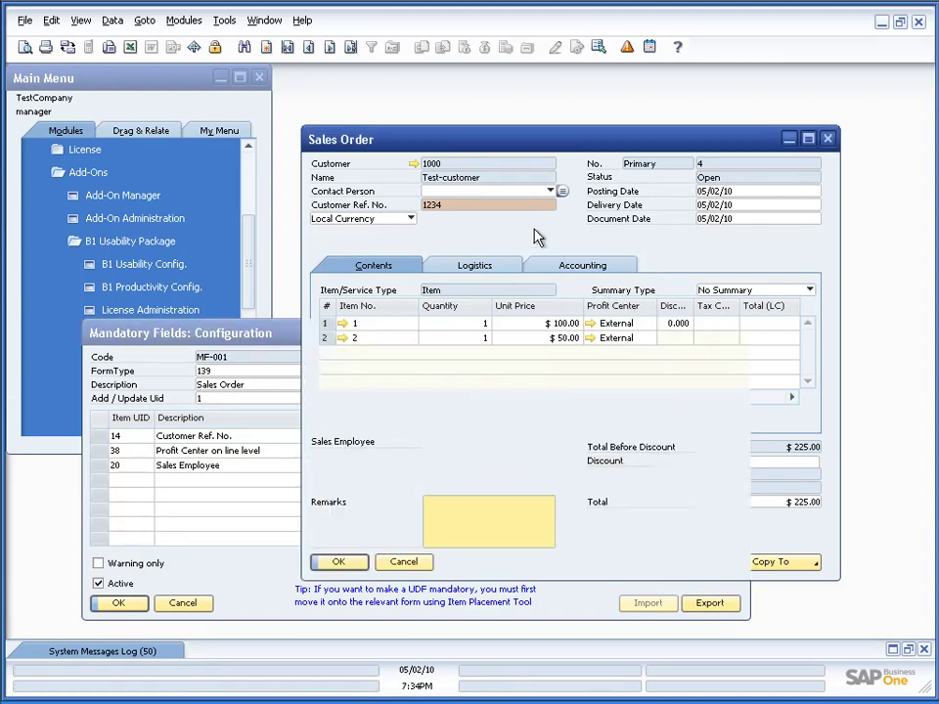
left_click_drag(438, 148, 362, 131)
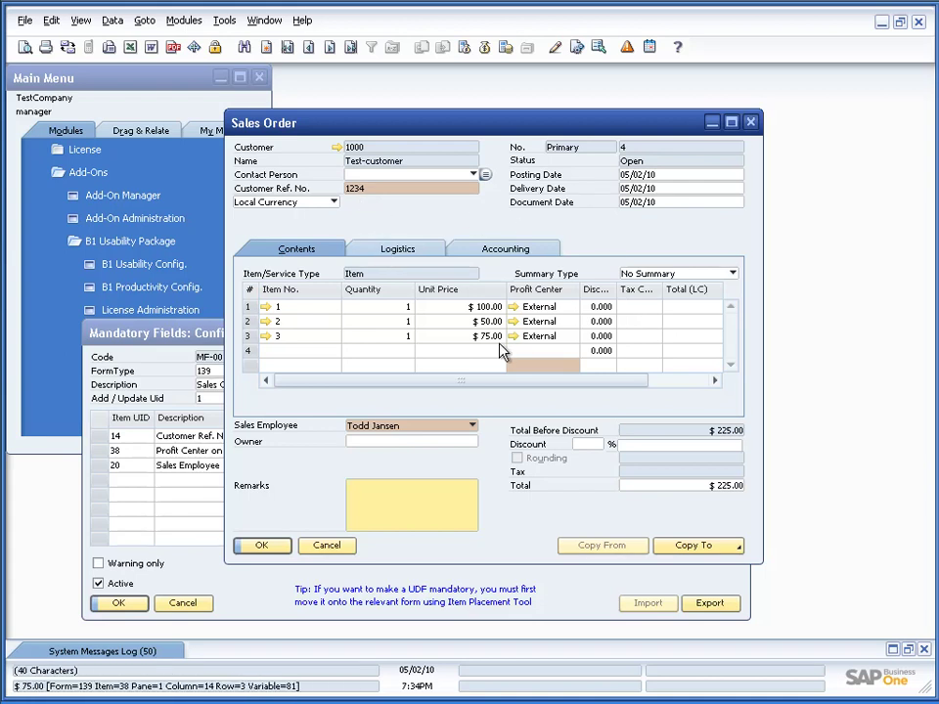
left_click(450, 494)
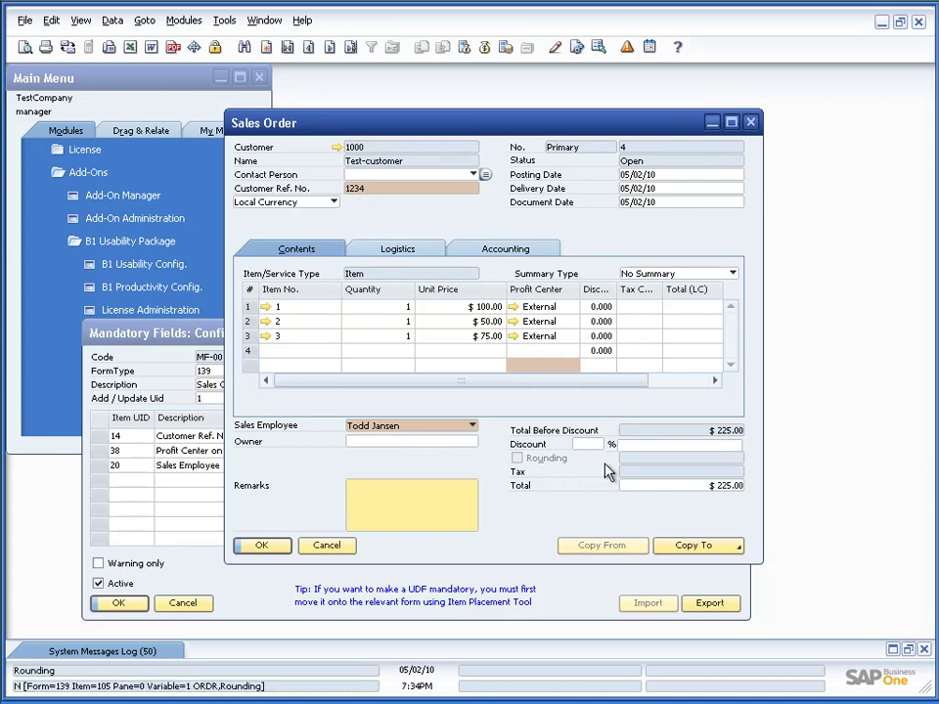
left_click(82, 20)
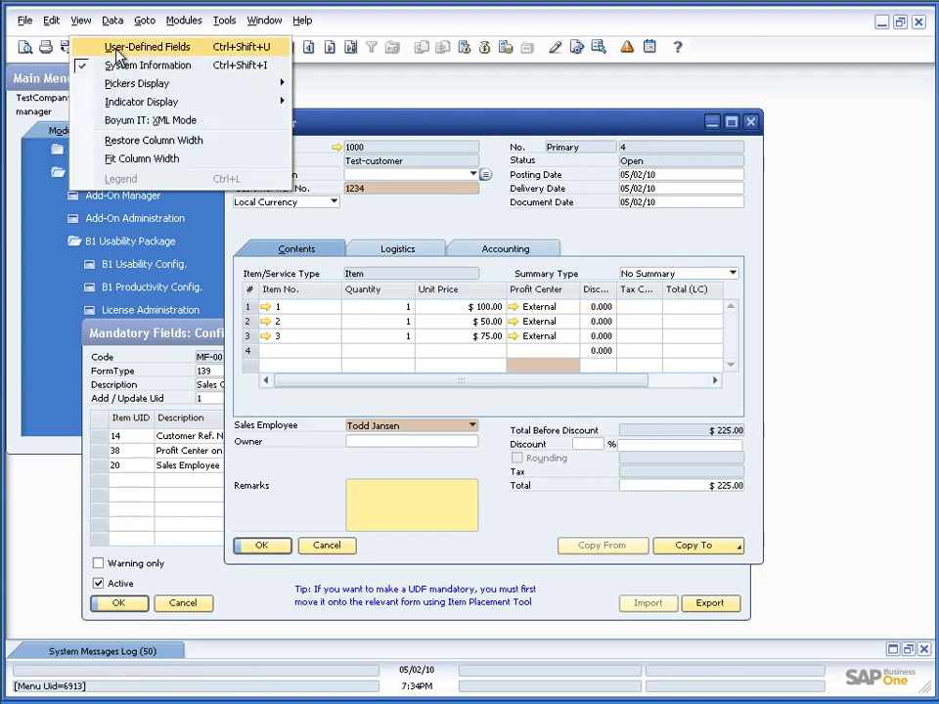
left_click(137, 47)
left_click_drag(472, 123, 347, 120)
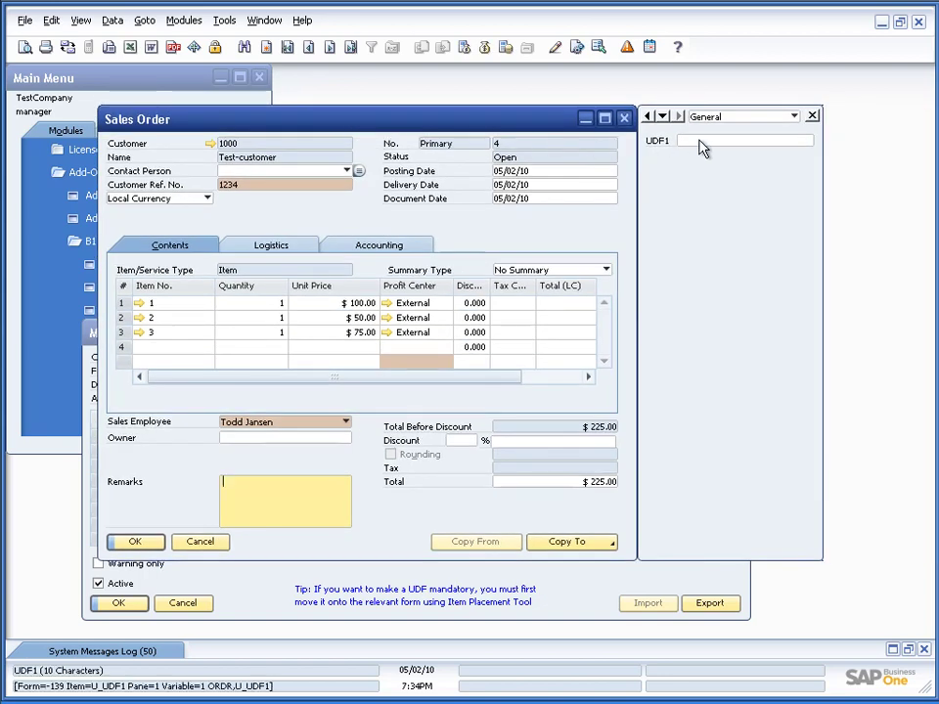
Look at the context options offered for the UDF1 field and dismiss them without choosing one
right_click(700, 147)
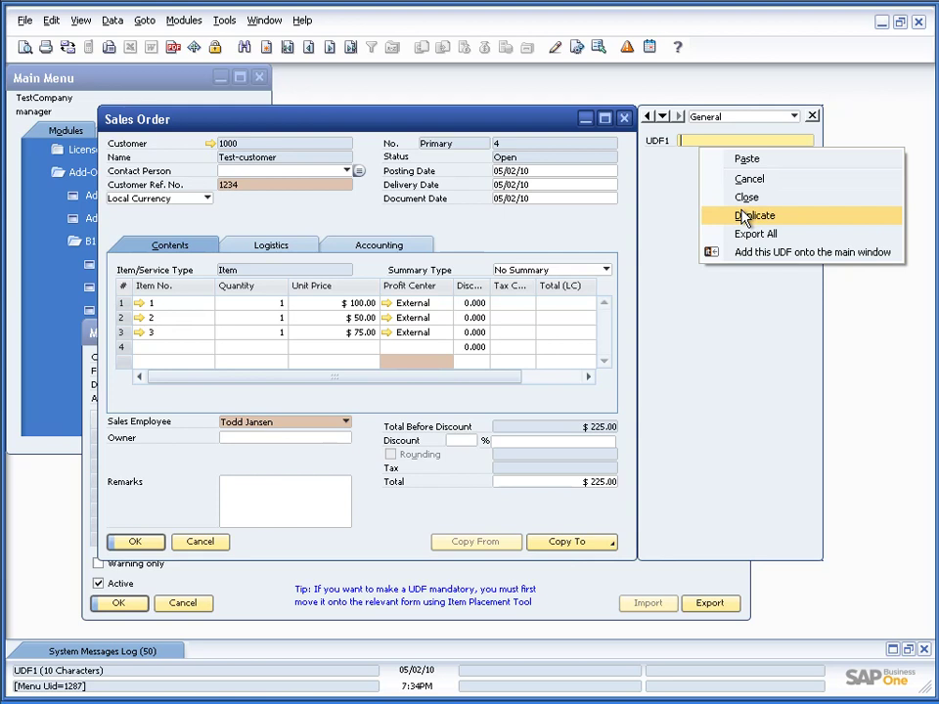
left_click(675, 196)
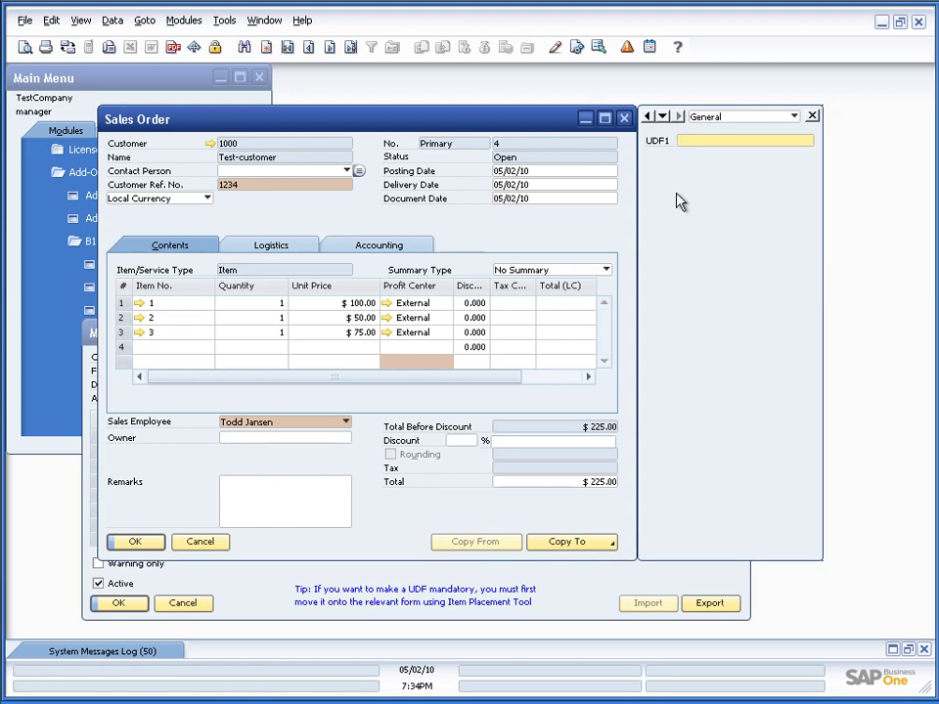